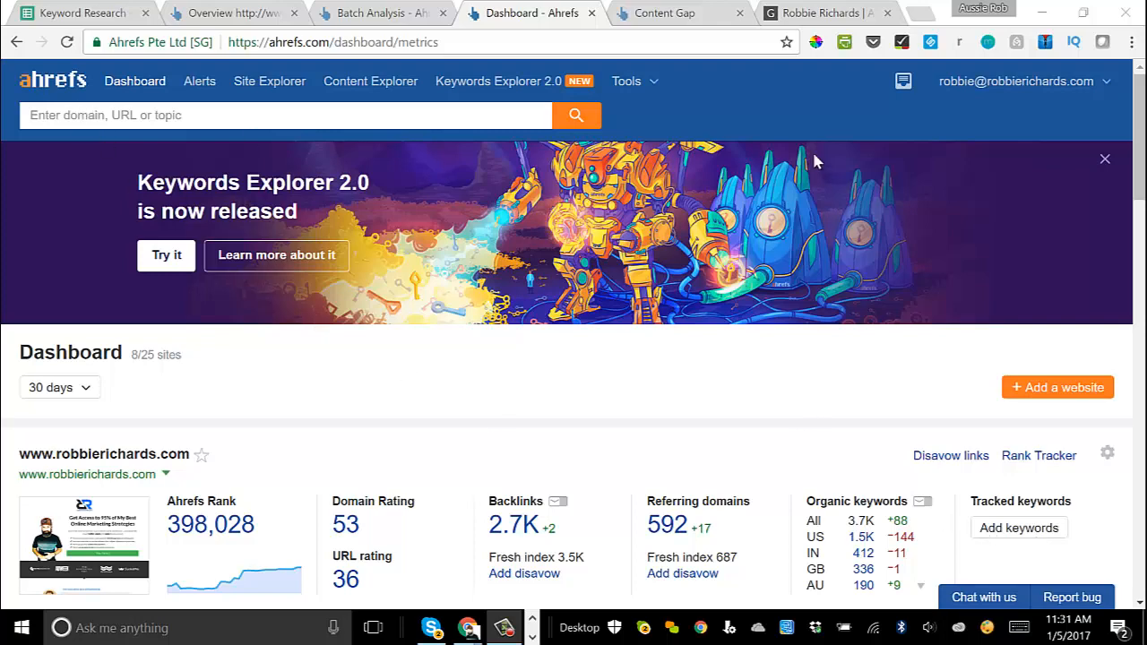
{"action": "left_click", "coordinate": [806, 16]}
{"action": "triple_click", "coordinate": [328, 41]}
{"action": "key", "text": "ctrl+c"}
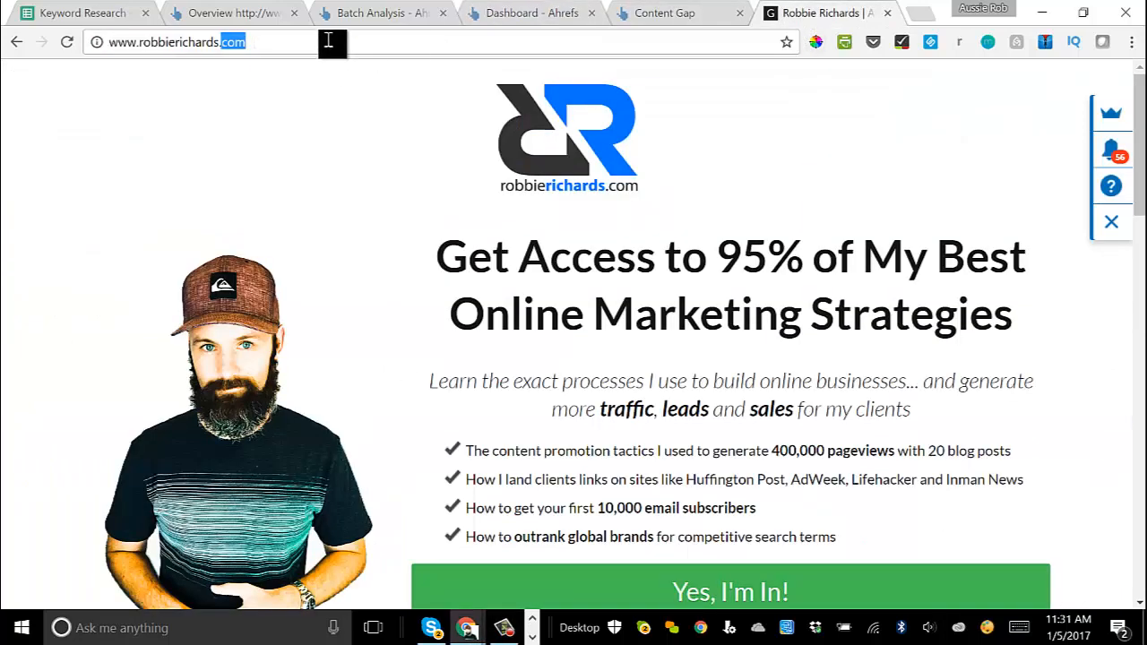
{"action": "left_click", "coordinate": [512, 14]}
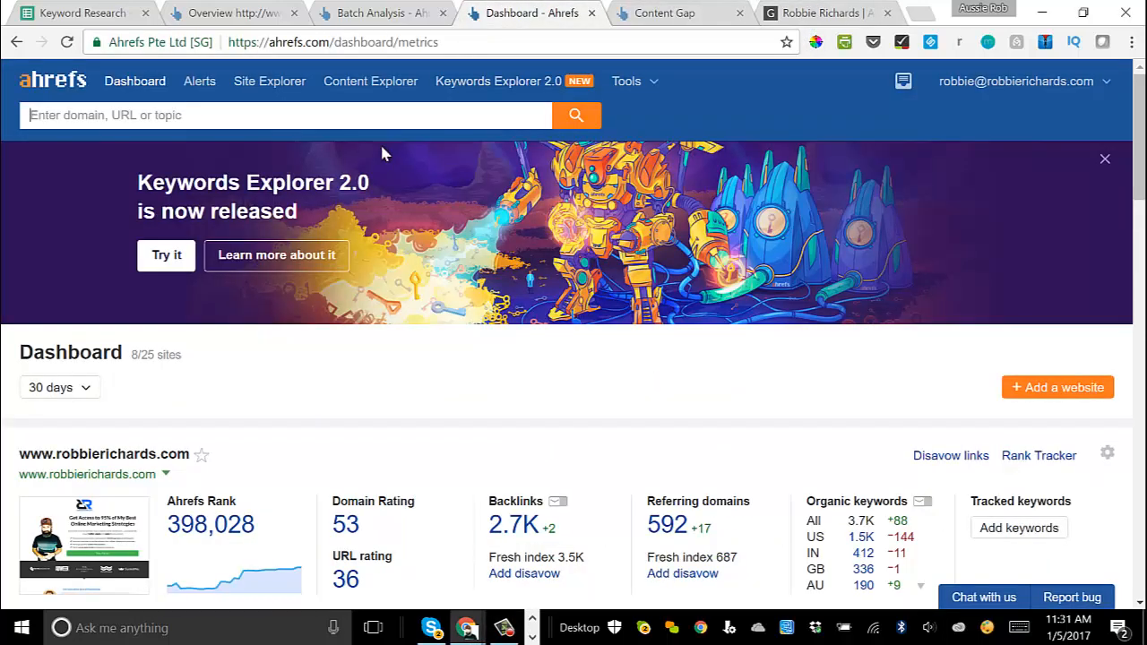
{"action": "left_click", "coordinate": [274, 83]}
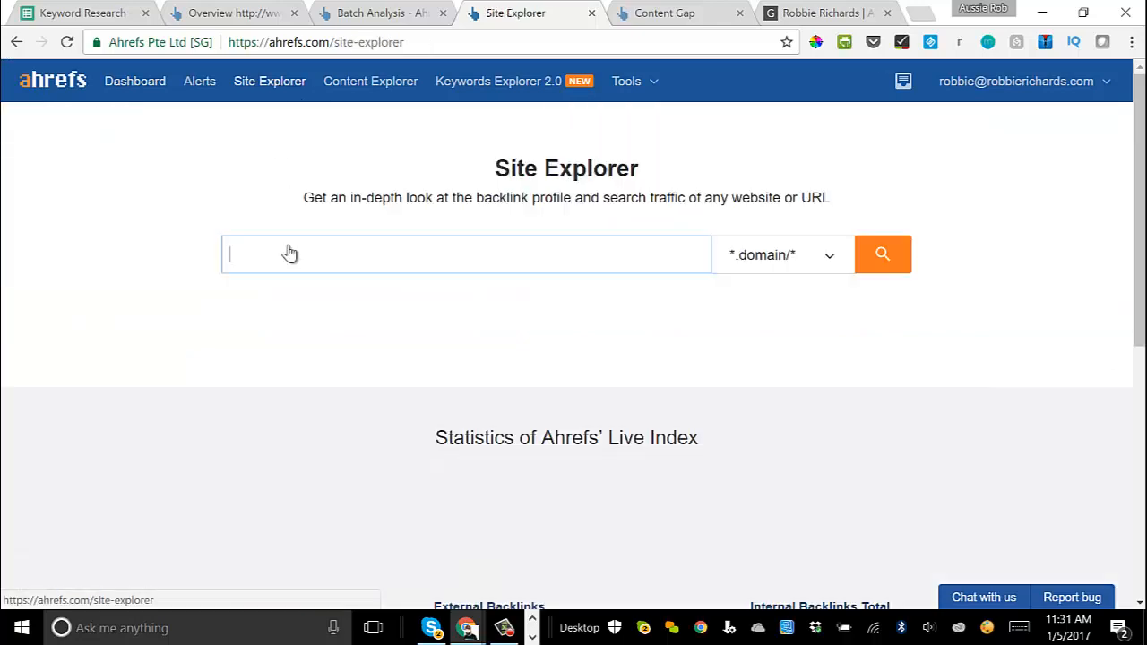
{"action": "left_click", "coordinate": [291, 254]}
{"action": "key", "text": "ctrl+v"}
{"action": "left_click", "coordinate": [880, 256]}
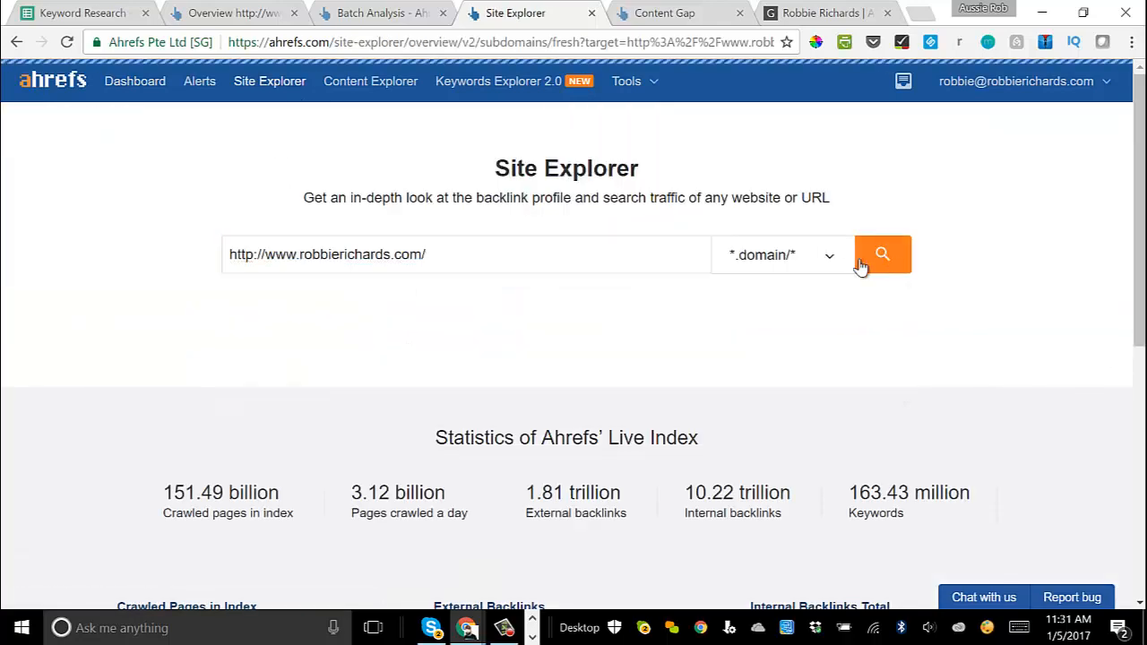
{"action": "scroll", "coordinate": [99, 255], "scroll_direction": "down", "scroll_amount": 1}
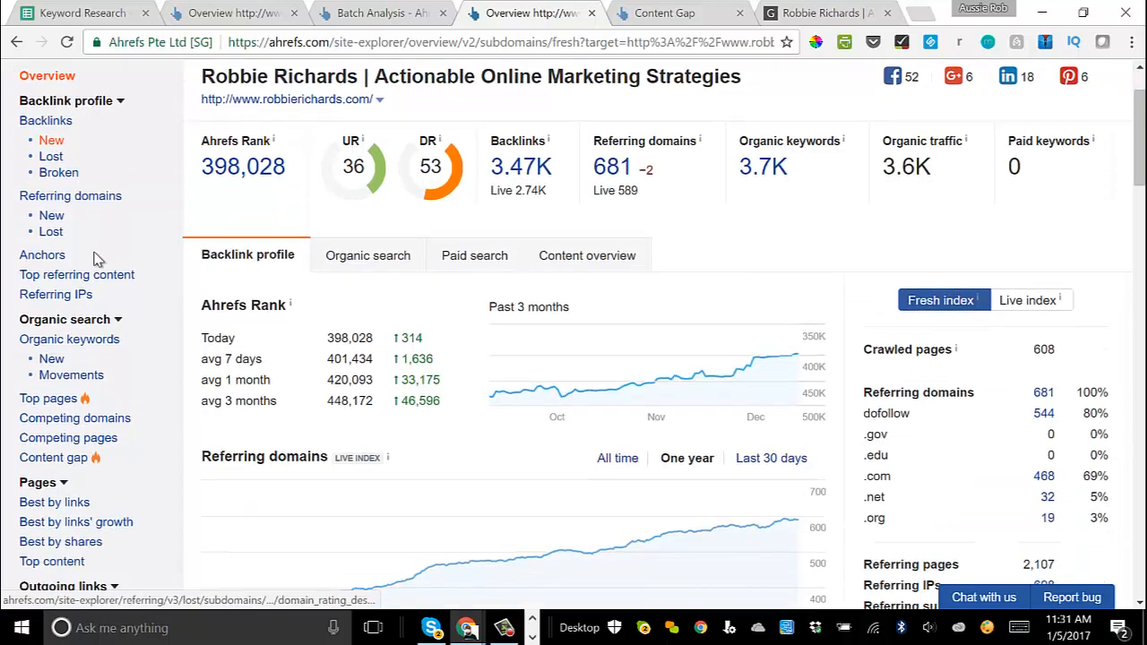
{"action": "left_click", "coordinate": [72, 420]}
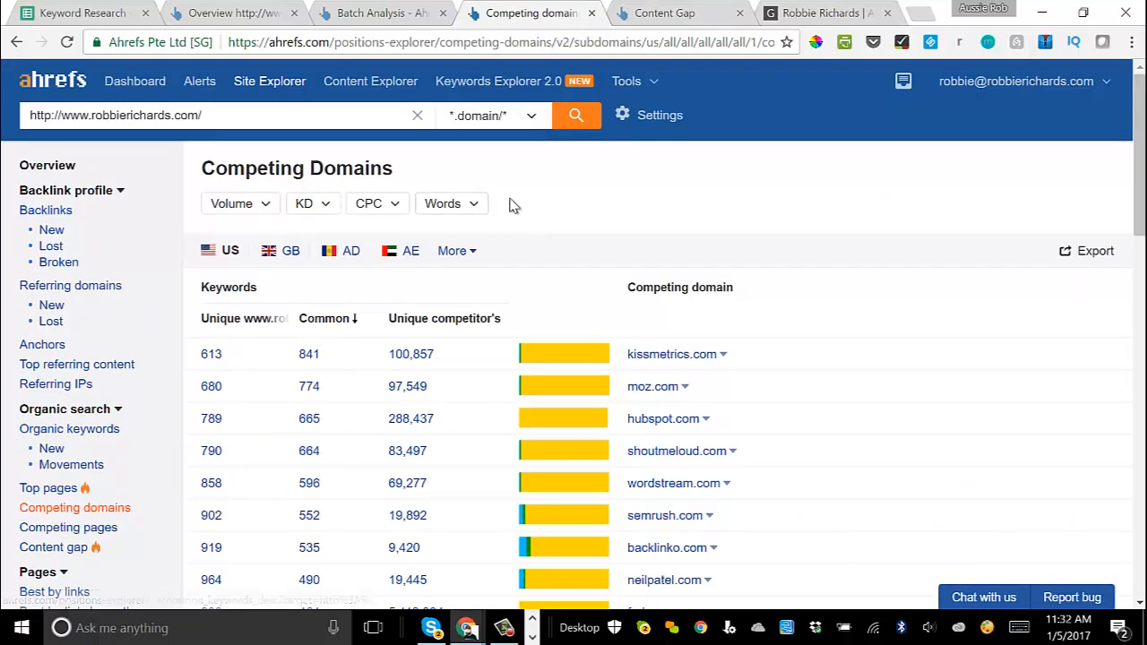
Examine the list of competing domains and their common and unique keyword counts
{"action": "scroll", "coordinate": [515, 209], "scroll_direction": "down", "scroll_amount": 1}
{"action": "scroll", "coordinate": [516, 209], "scroll_direction": "down", "scroll_amount": 3}
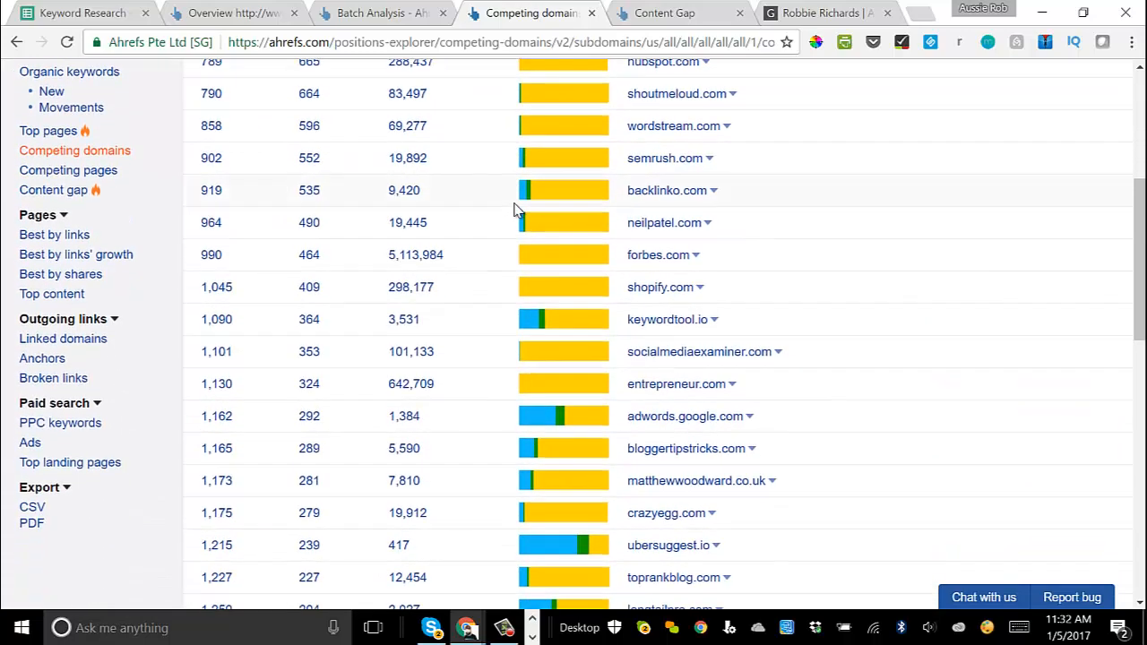
{"action": "scroll", "coordinate": [503, 188], "scroll_direction": "up", "scroll_amount": 2}
{"action": "scroll", "coordinate": [399, 135], "scroll_direction": "up", "scroll_amount": 1}
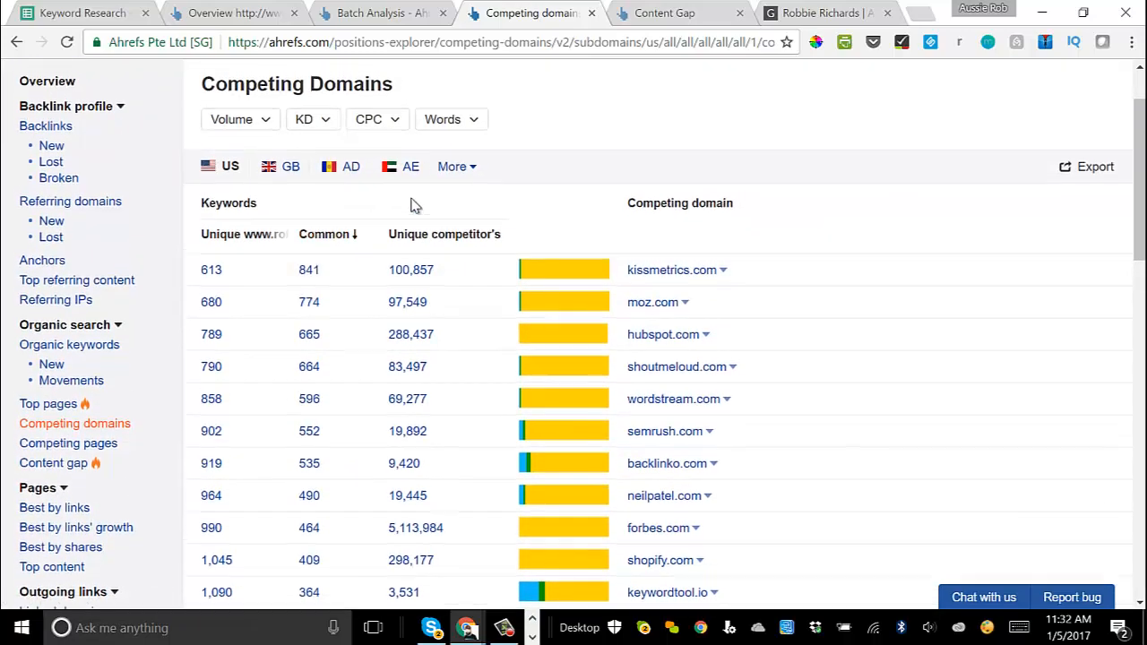
{"action": "scroll", "coordinate": [305, 251], "scroll_direction": "up", "scroll_amount": 1}
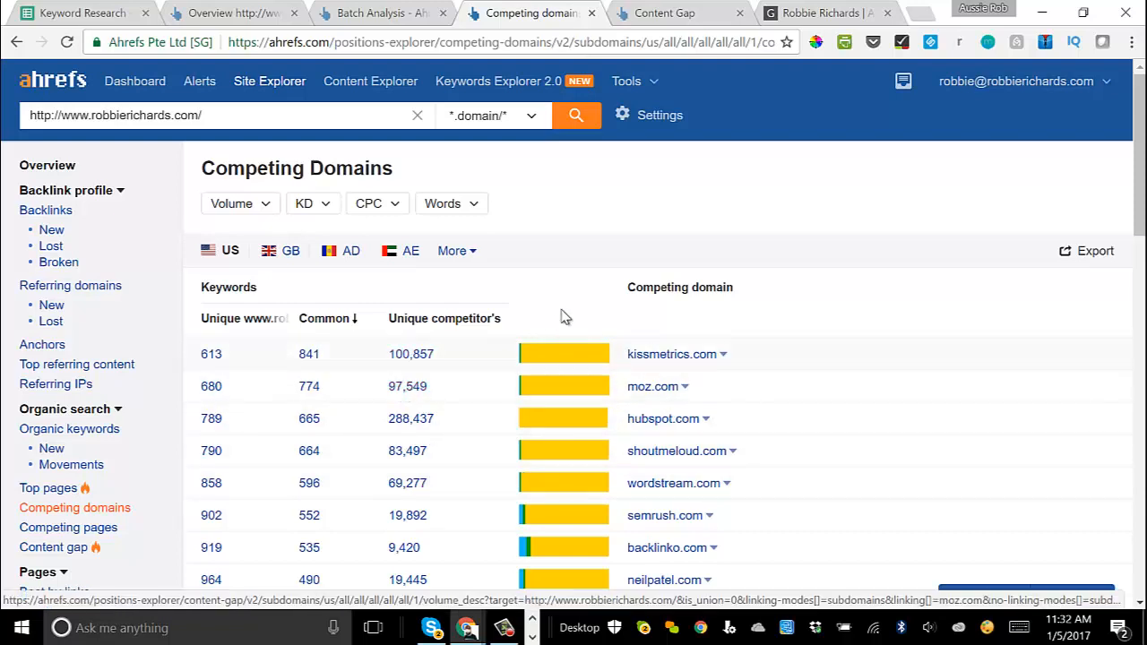
{"action": "scroll", "coordinate": [617, 253], "scroll_direction": "down", "scroll_amount": 1}
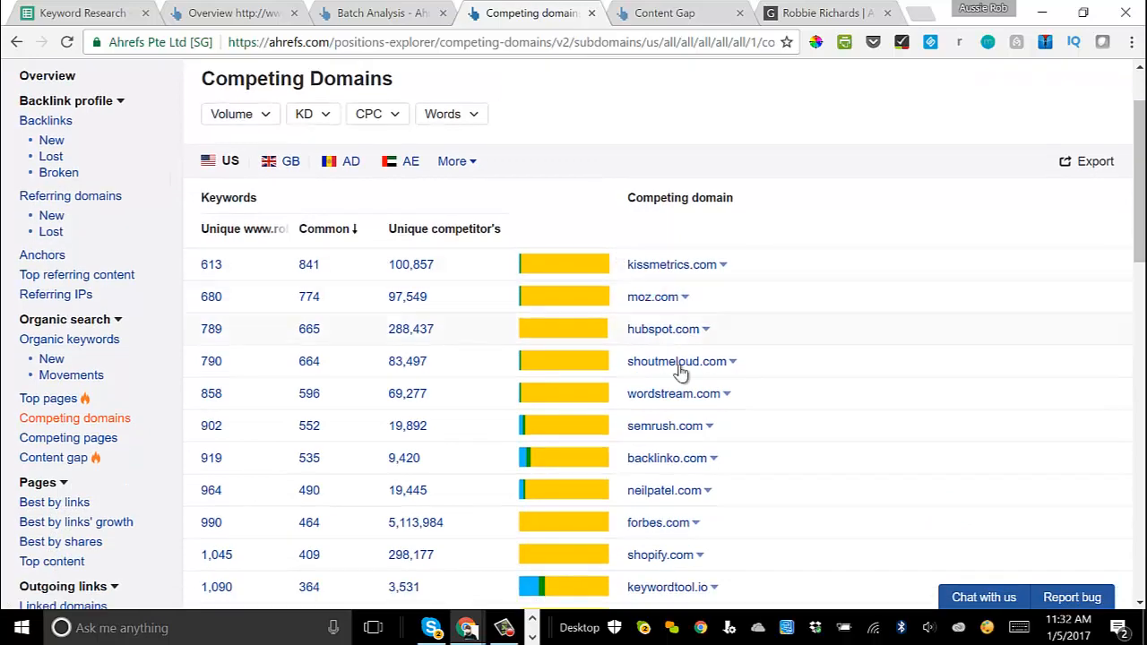
{"action": "scroll", "coordinate": [671, 456], "scroll_direction": "down", "scroll_amount": 1}
{"action": "scroll", "coordinate": [674, 452], "scroll_direction": "up", "scroll_amount": 1}
{"action": "scroll", "coordinate": [674, 453], "scroll_direction": "up", "scroll_amount": 1}
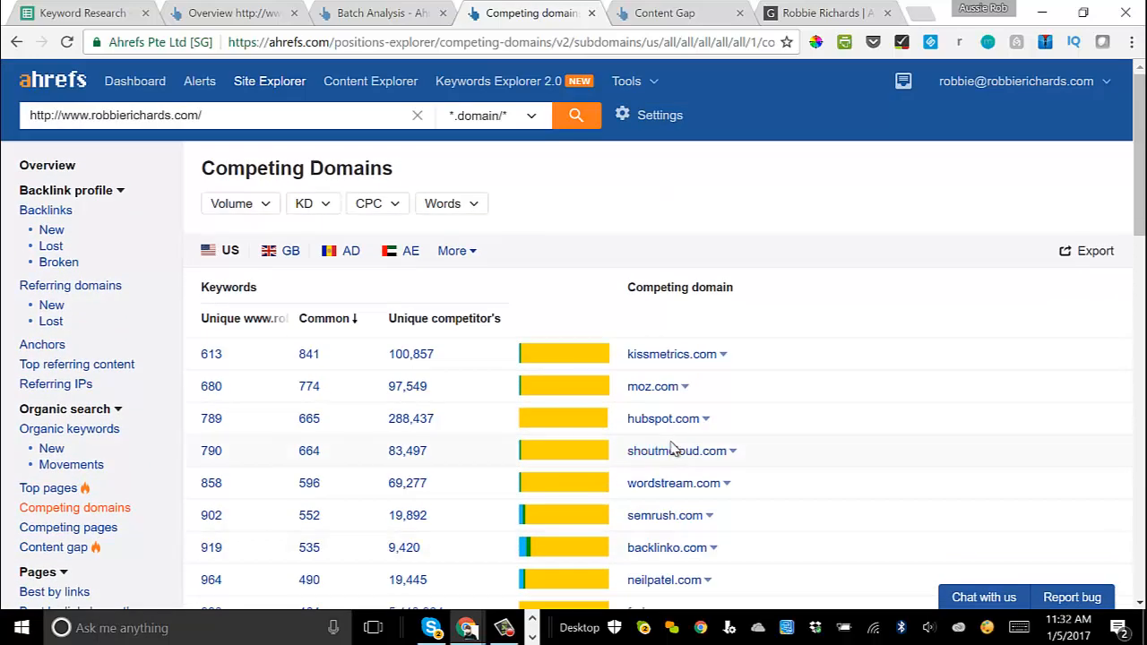
Open the kissmetrics.com overview in a separate tab and review that site's Competing Domains report
{"action": "left_click", "coordinate": [723, 356]}
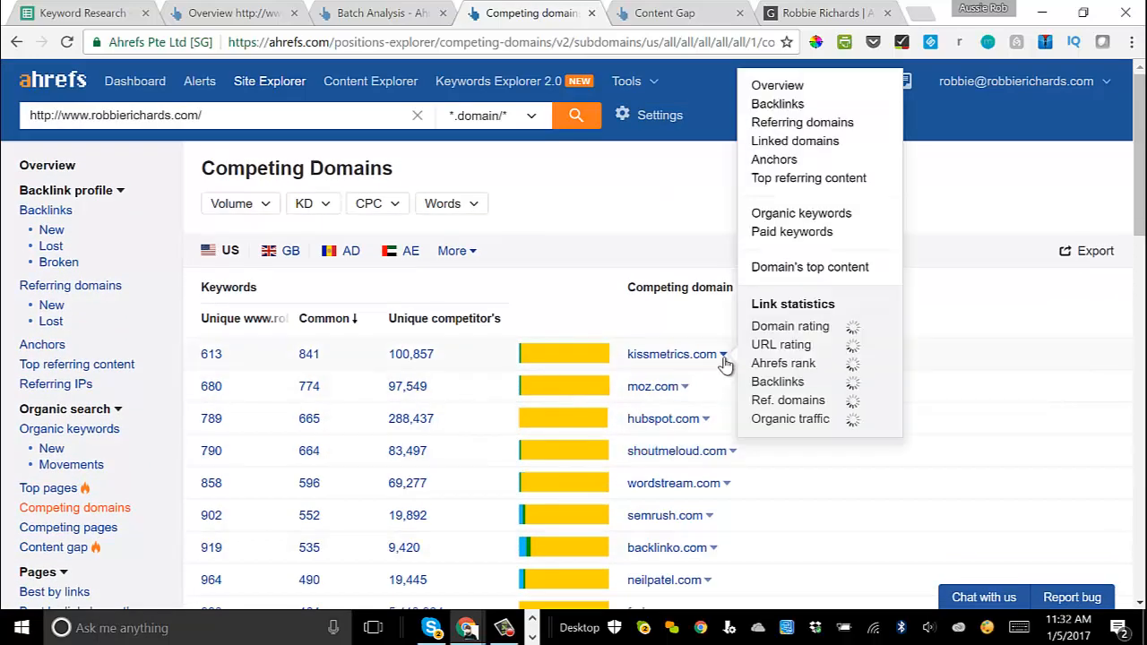
{"action": "right_click", "coordinate": [781, 87]}
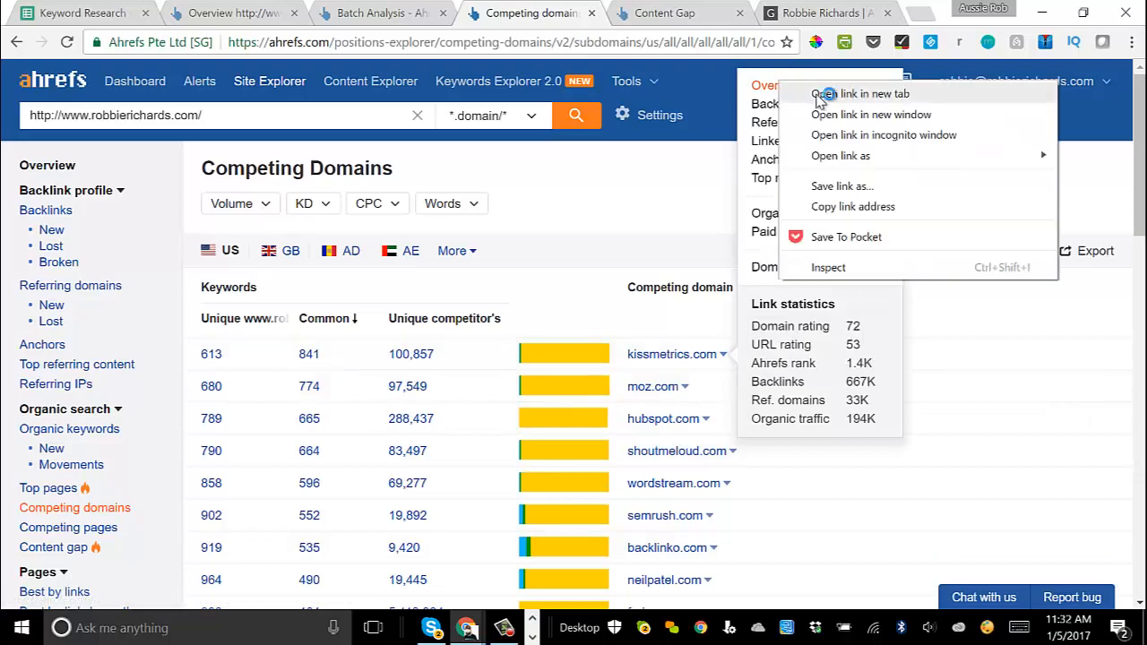
{"action": "left_click", "coordinate": [825, 92]}
{"action": "left_click", "coordinate": [564, 13]}
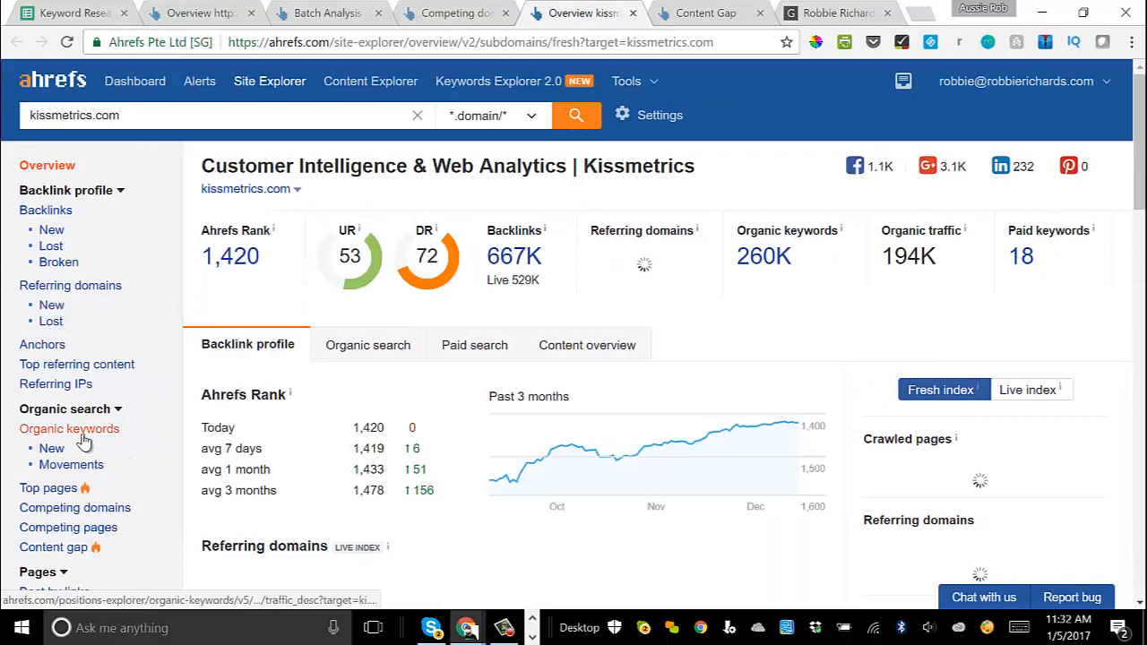
{"action": "left_click", "coordinate": [87, 511]}
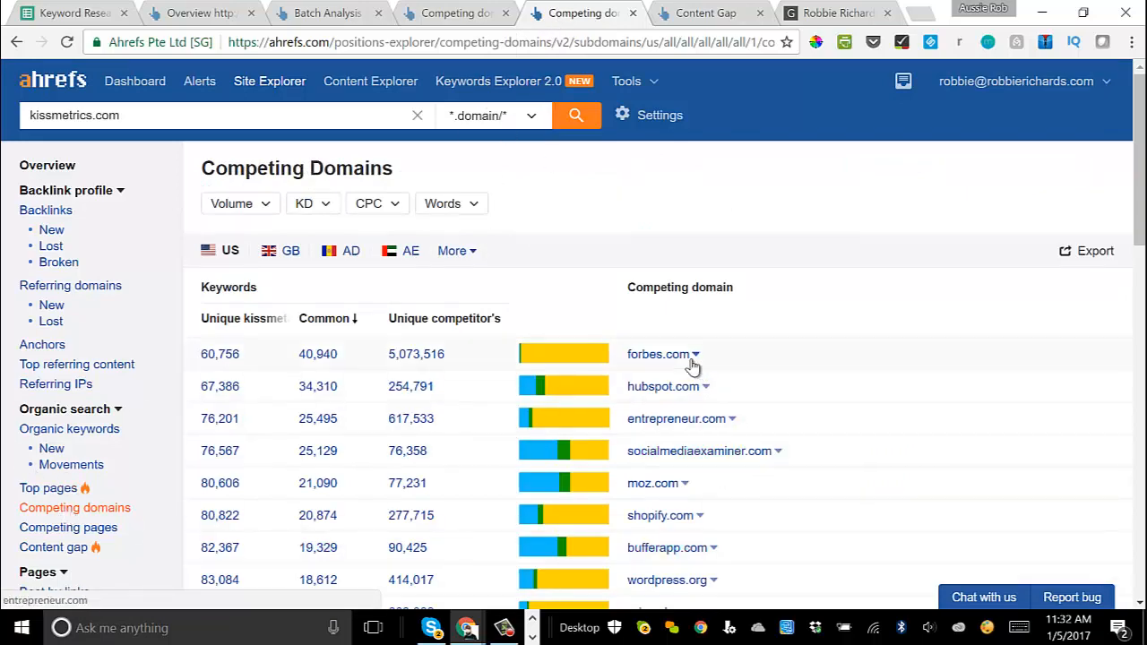
{"action": "scroll", "coordinate": [691, 358], "scroll_direction": "down", "scroll_amount": 2}
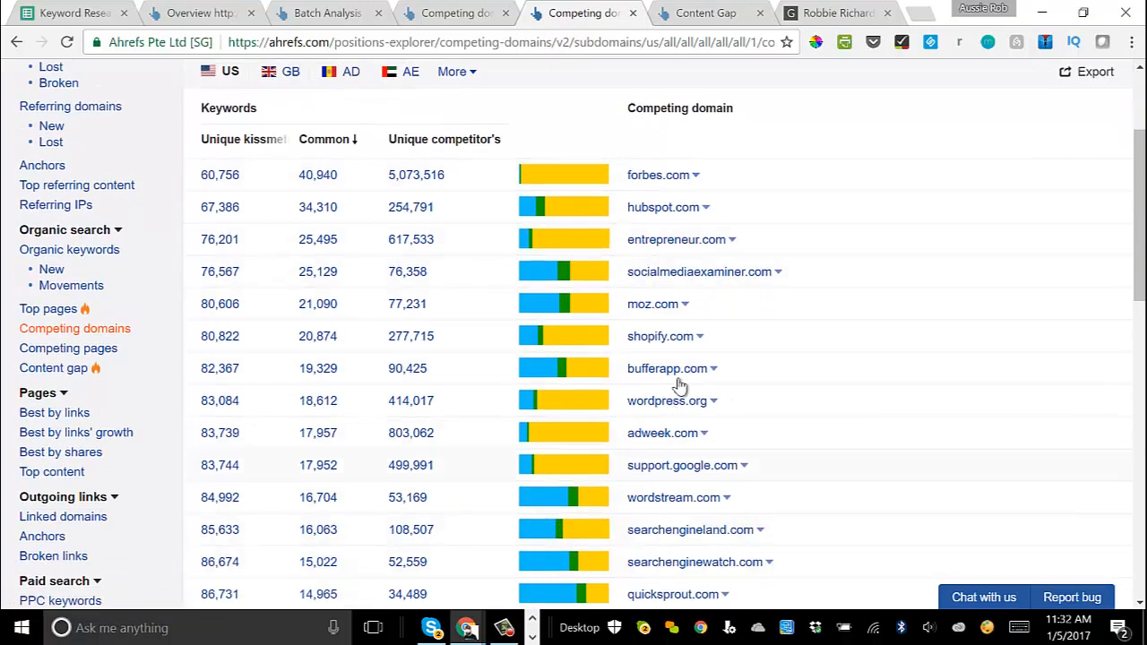
Close the kissmetrics.com report and return to the original site's list of competing domains
{"action": "left_click", "coordinate": [475, 13]}
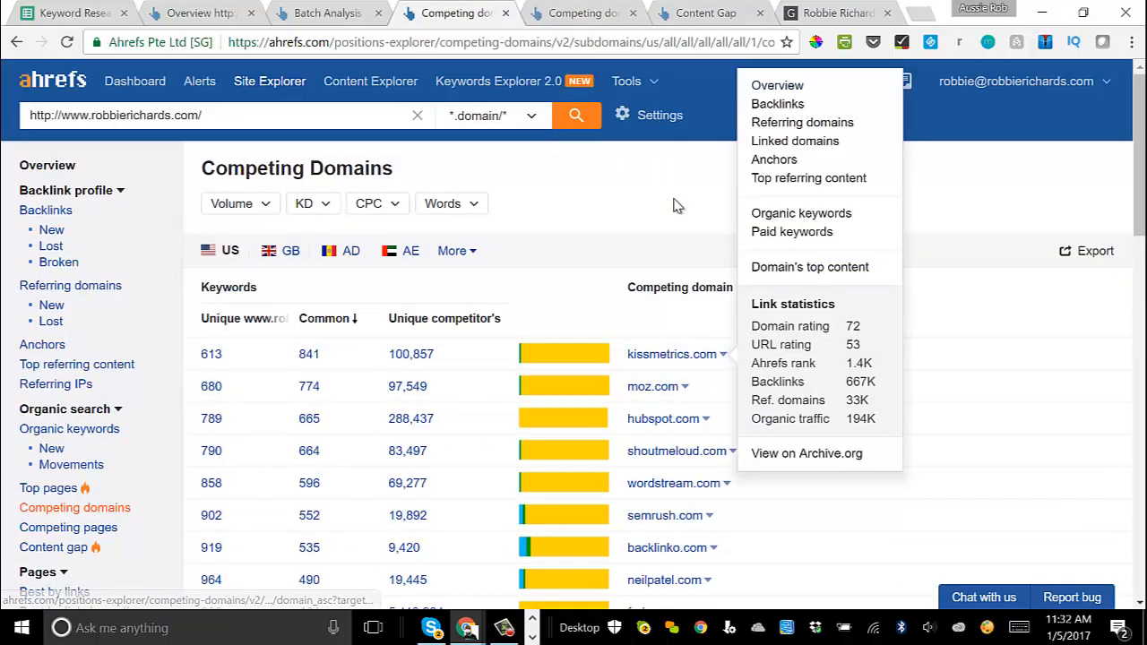
{"action": "left_click", "coordinate": [582, 14]}
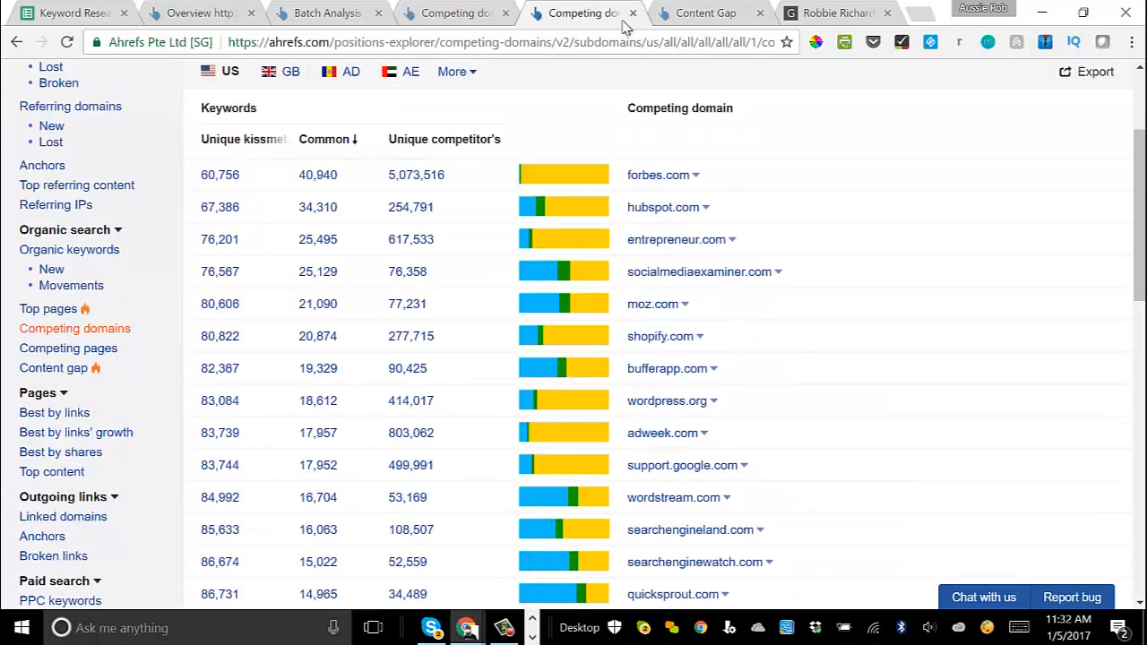
{"action": "left_click", "coordinate": [632, 13]}
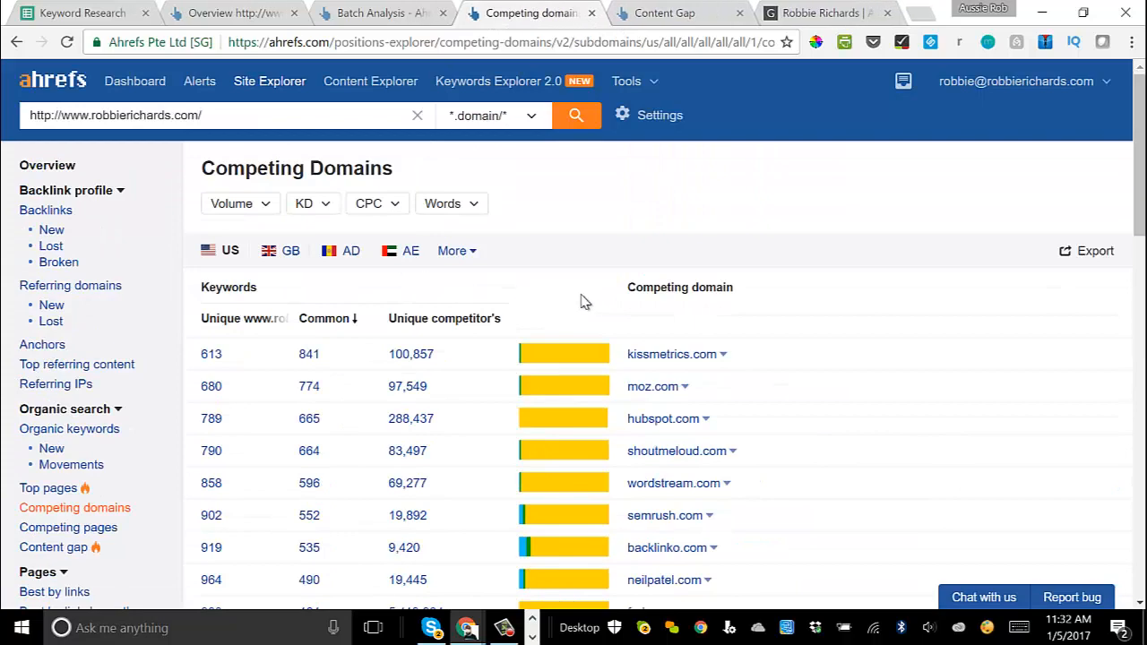
{"action": "scroll", "coordinate": [588, 300], "scroll_direction": "down", "scroll_amount": 2}
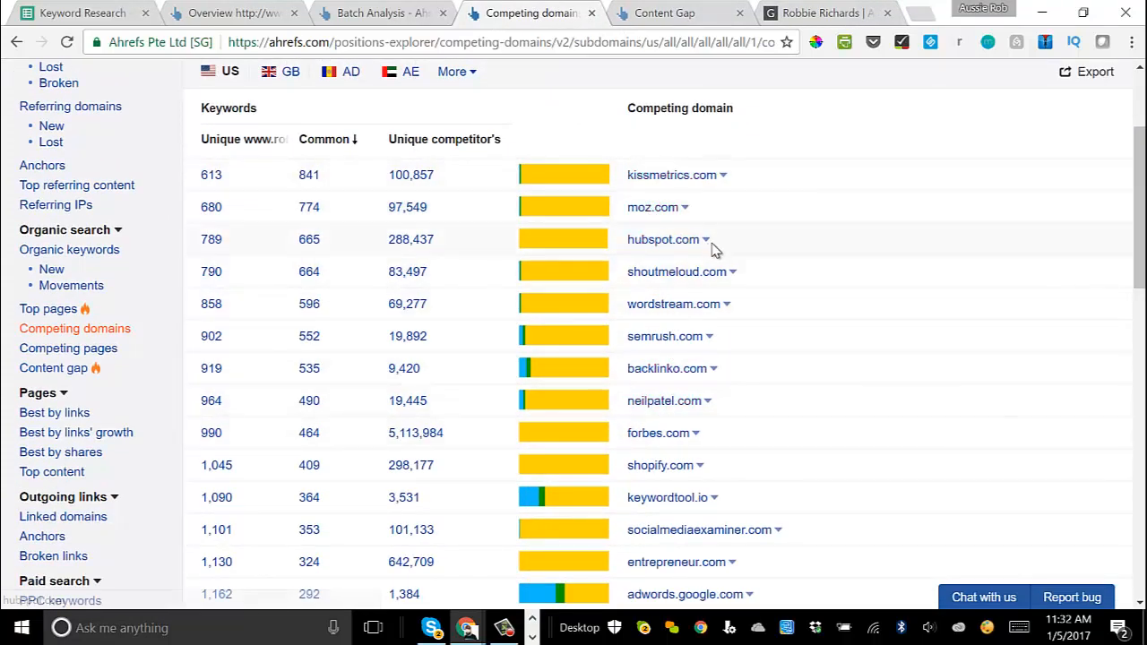
Switch to the Keyword Research spreadsheet in Google Sheets and review the full list of URLs on the Competitors sheet
{"action": "left_click", "coordinate": [72, 14]}
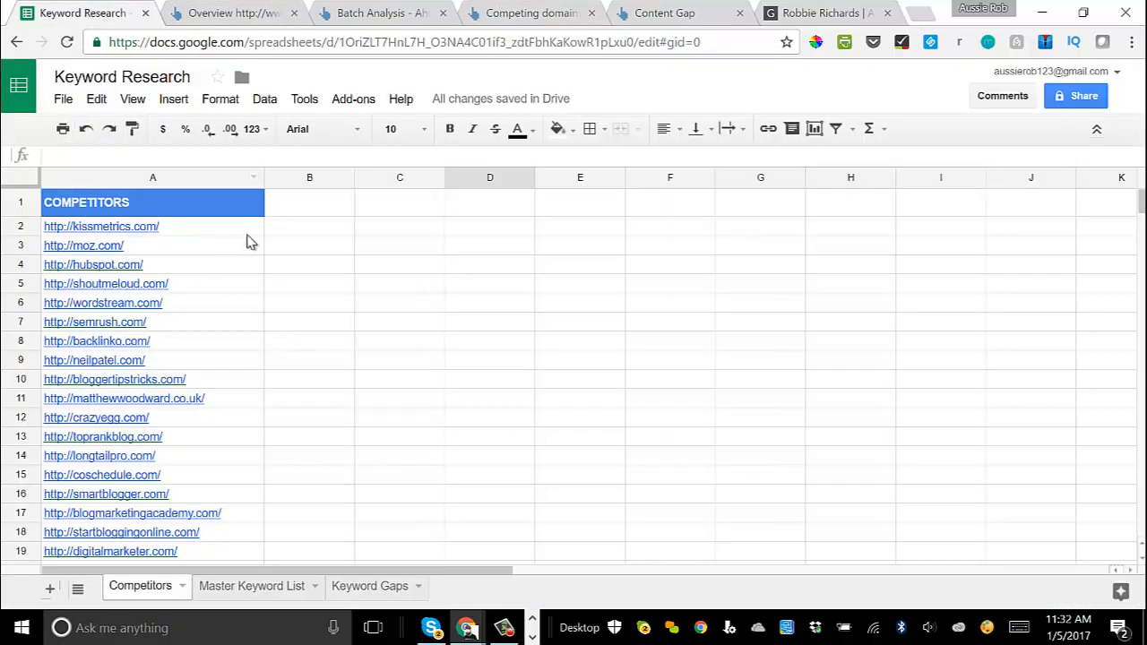
{"action": "left_click", "coordinate": [285, 245]}
{"action": "scroll", "coordinate": [205, 332], "scroll_direction": "down", "scroll_amount": 5}
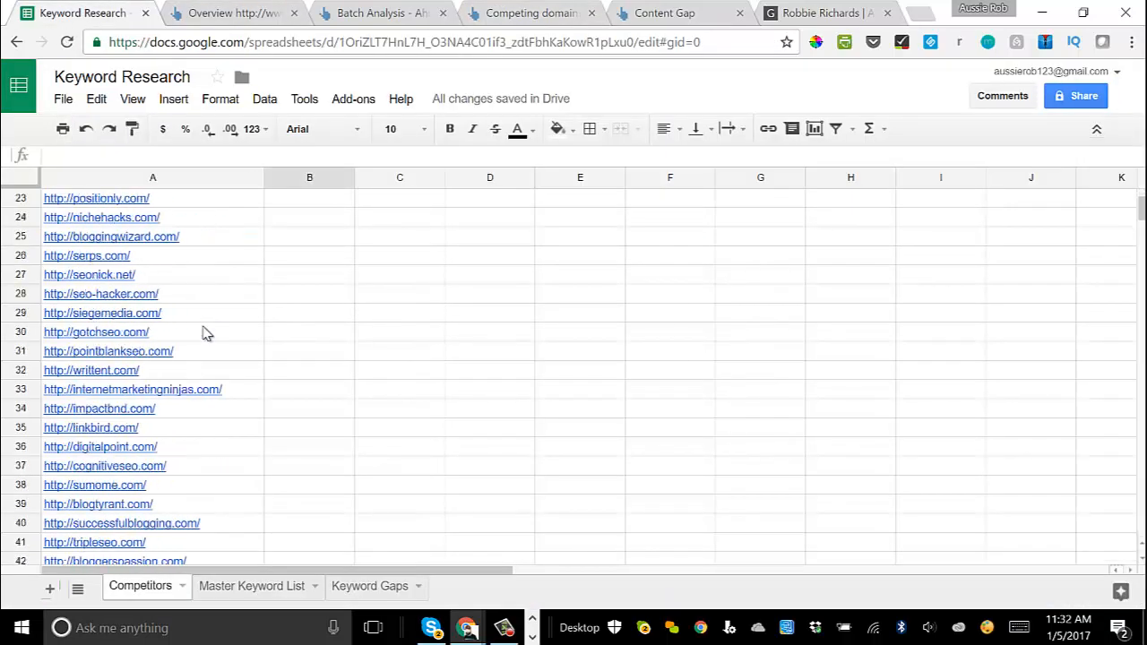
{"action": "scroll", "coordinate": [205, 333], "scroll_direction": "down", "scroll_amount": 5}
{"action": "scroll", "coordinate": [205, 333], "scroll_direction": "up", "scroll_amount": 2}
{"action": "scroll", "coordinate": [206, 333], "scroll_direction": "down", "scroll_amount": 1}
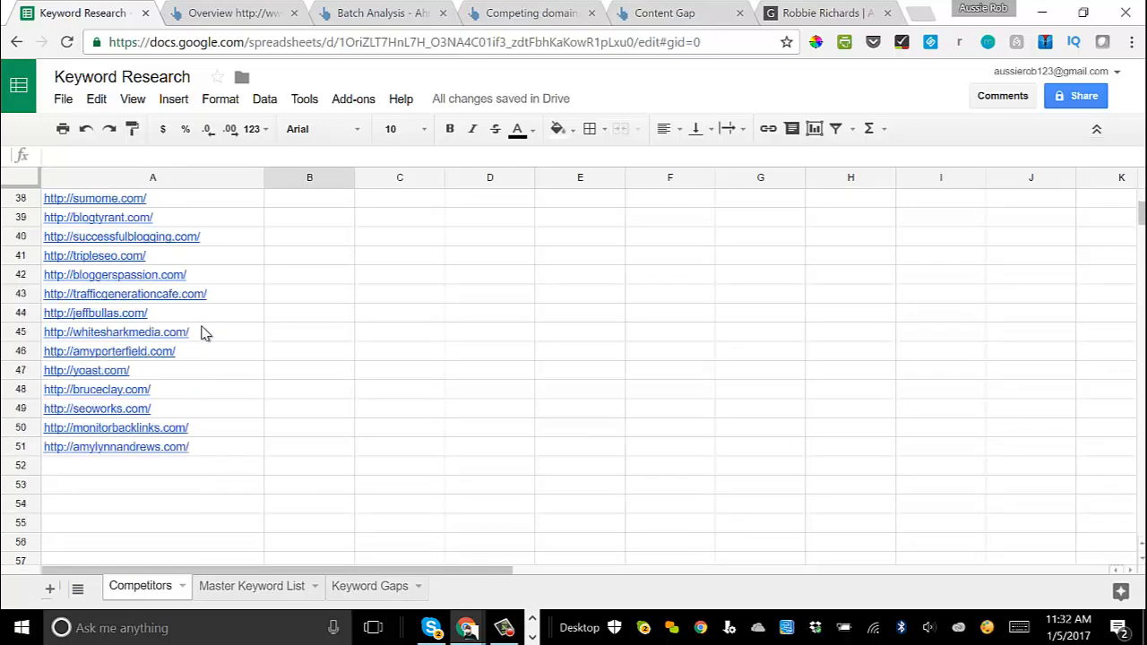
{"action": "mouse_move", "coordinate": [207, 334]}
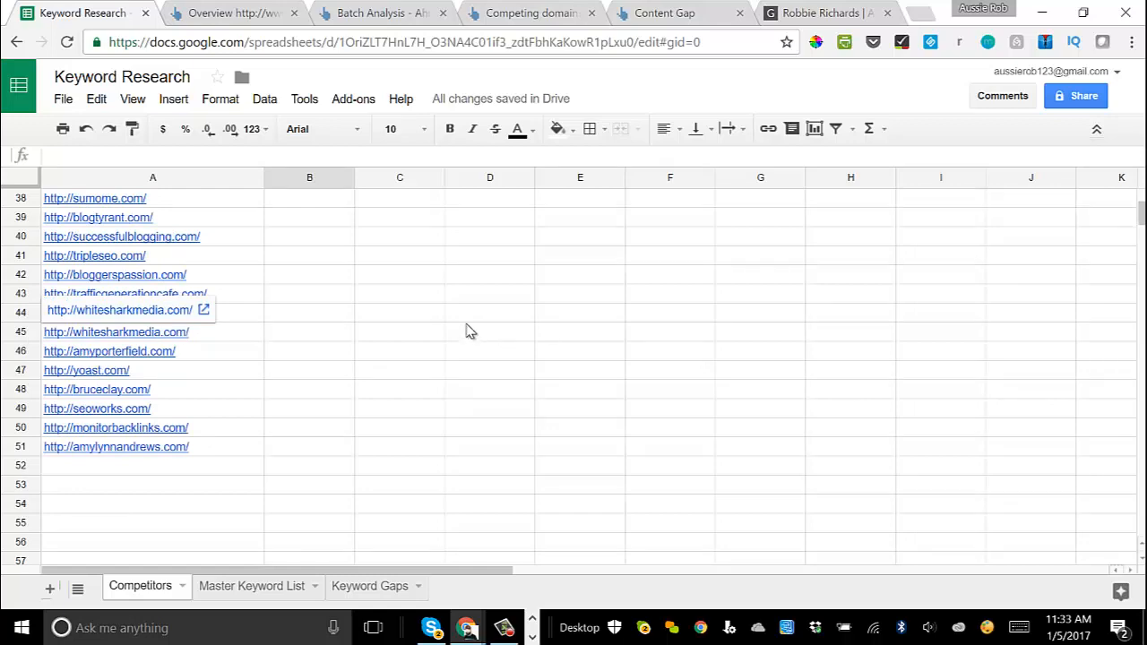
{"action": "scroll", "coordinate": [322, 324], "scroll_direction": "up", "scroll_amount": 9}
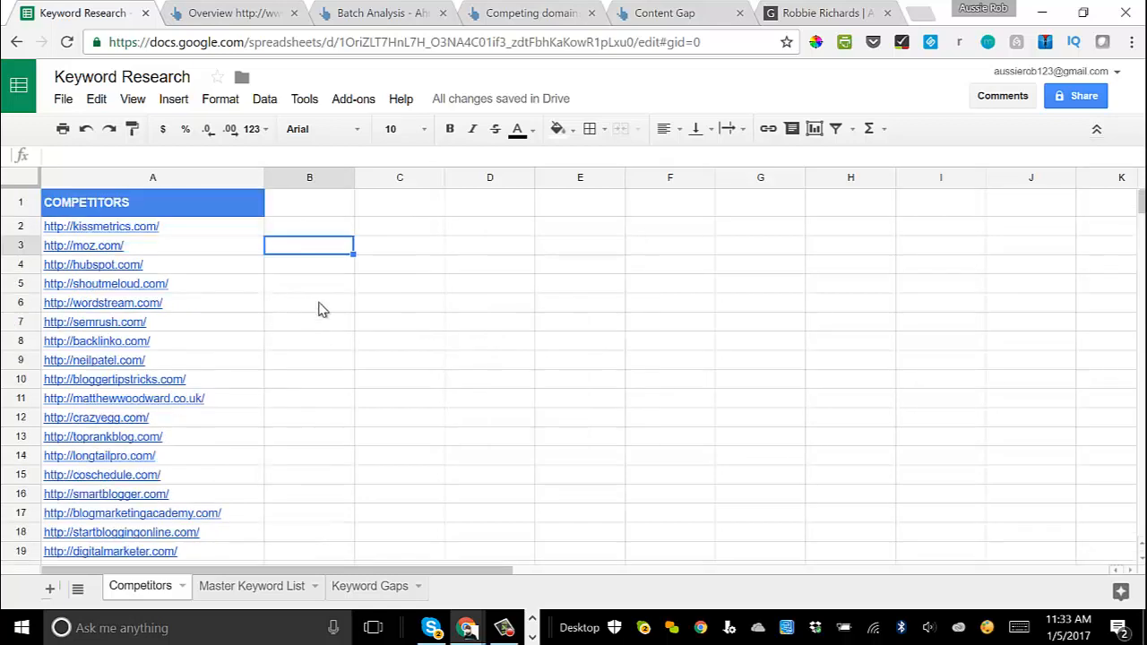
{"action": "left_click", "coordinate": [287, 262]}
{"action": "left_click", "coordinate": [289, 232]}
{"action": "left_click", "coordinate": [290, 269]}
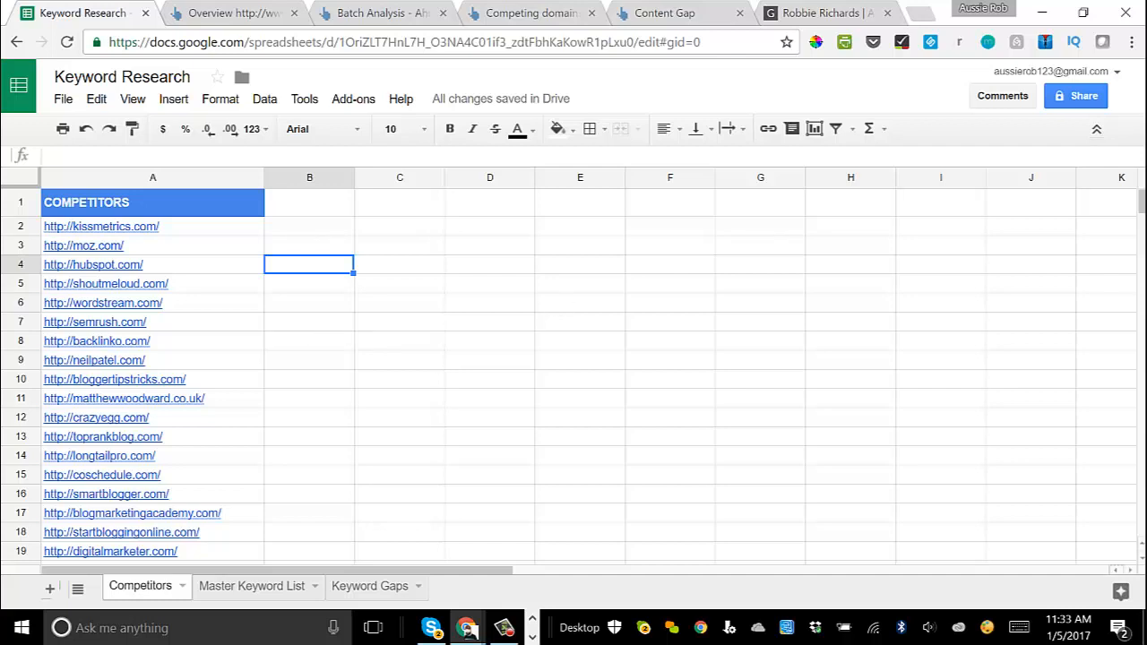
{"action": "key", "text": "F10"}
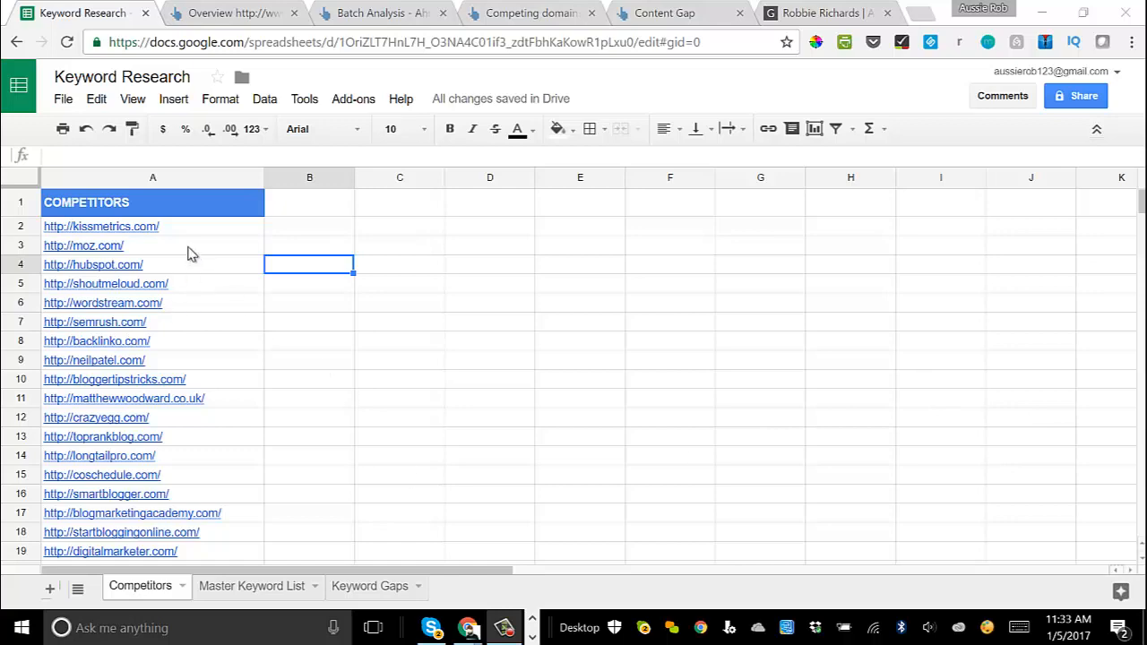
Copy the competitor URLs in A2:A51 and run an Ahrefs Batch Analysis on them with Auto mode and the Fresh index
{"action": "left_click_drag", "start_coordinate": [188, 233], "coordinate": [164, 496]}
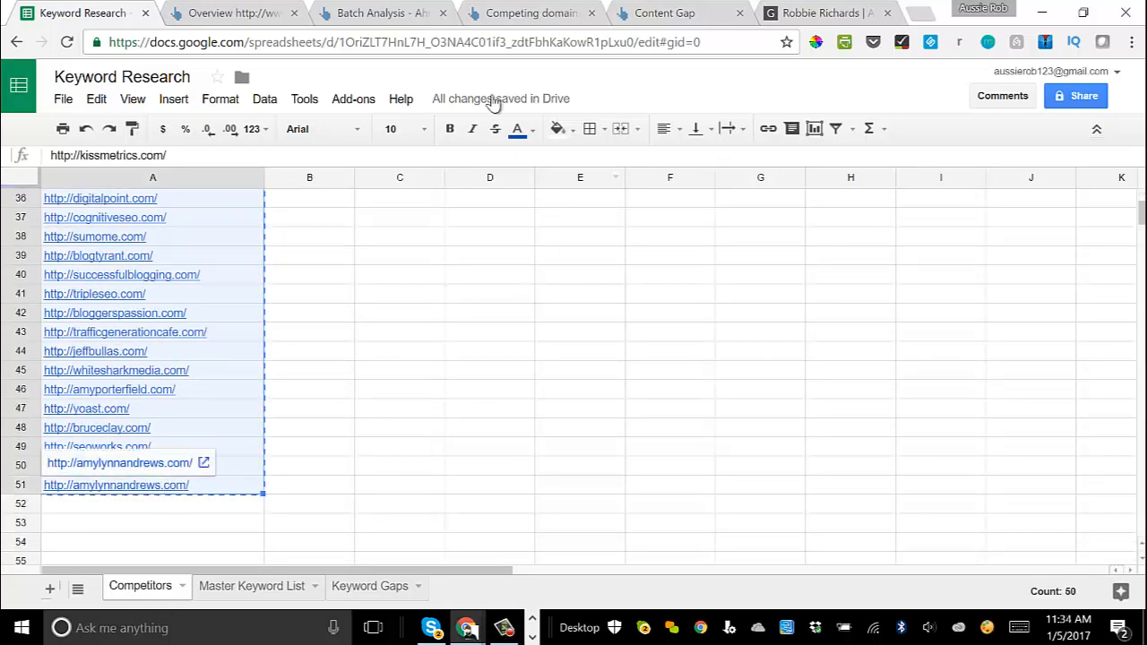
{"action": "left_click", "coordinate": [381, 16]}
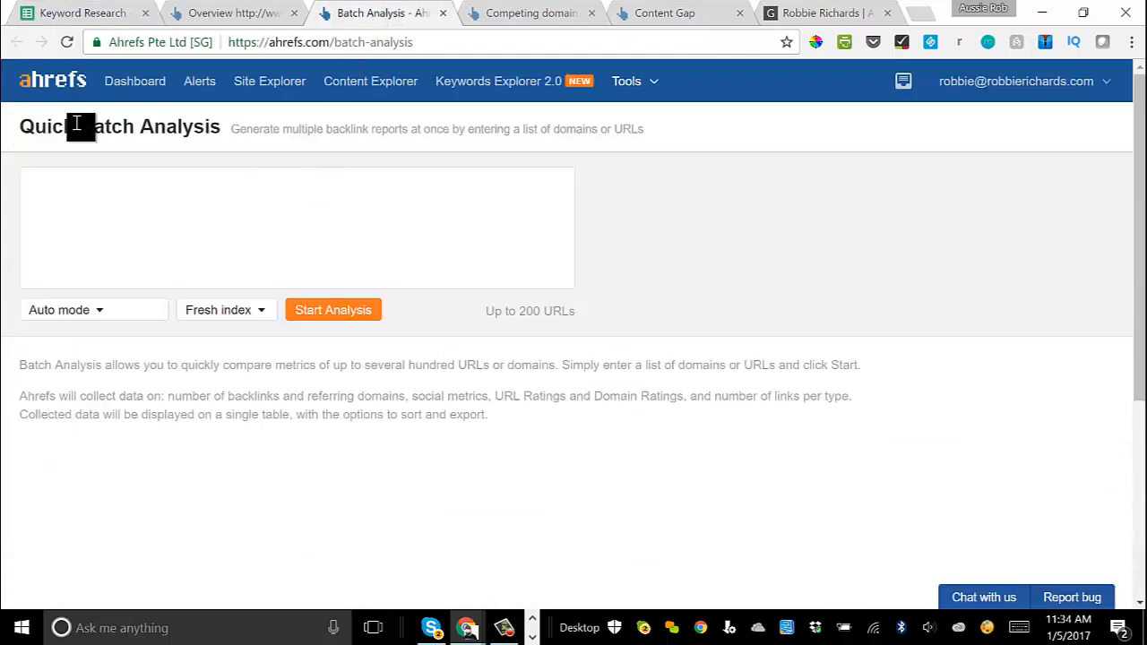
{"action": "left_click", "coordinate": [627, 81]}
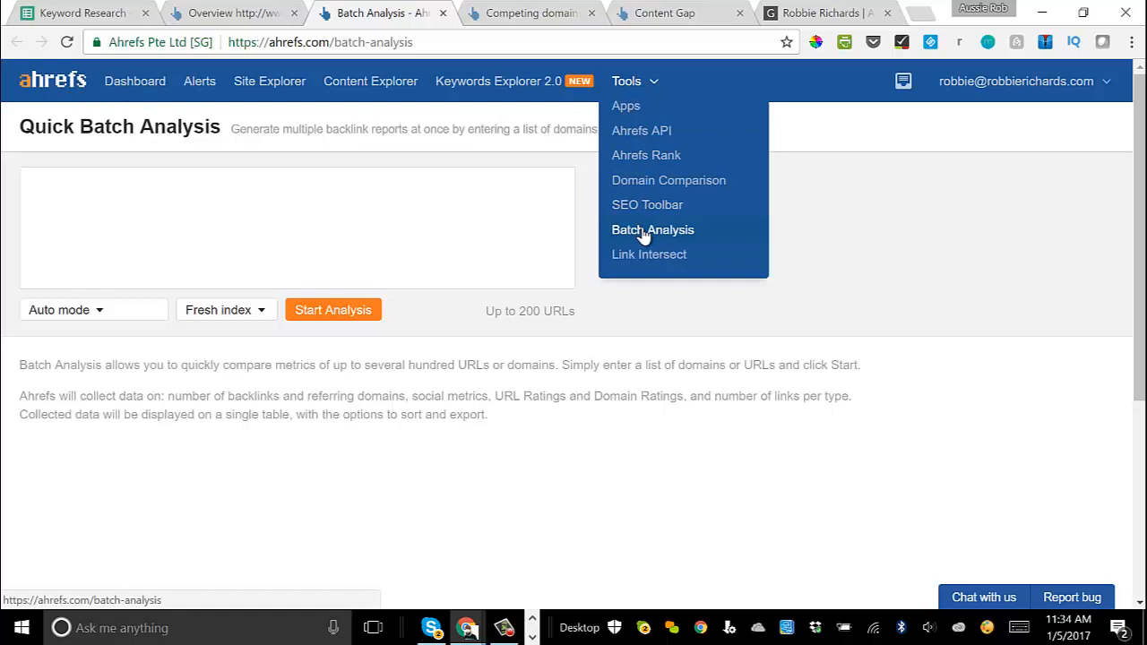
{"action": "left_click", "coordinate": [215, 215]}
{"action": "key", "text": "ctrl+v"}
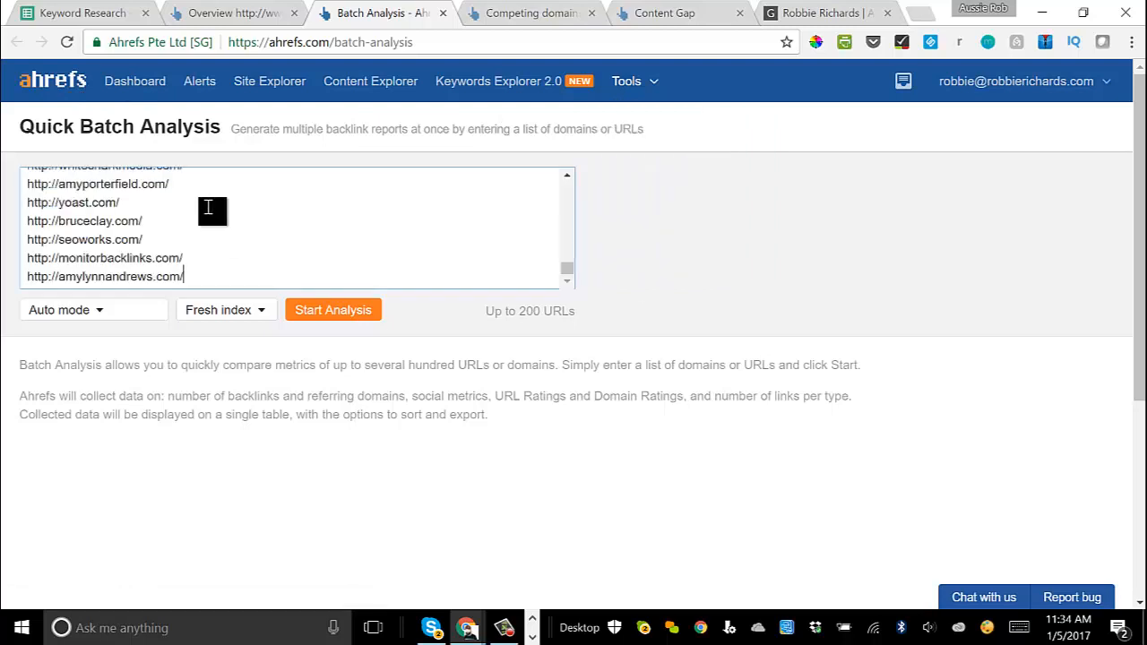
{"action": "left_click", "coordinate": [315, 310]}
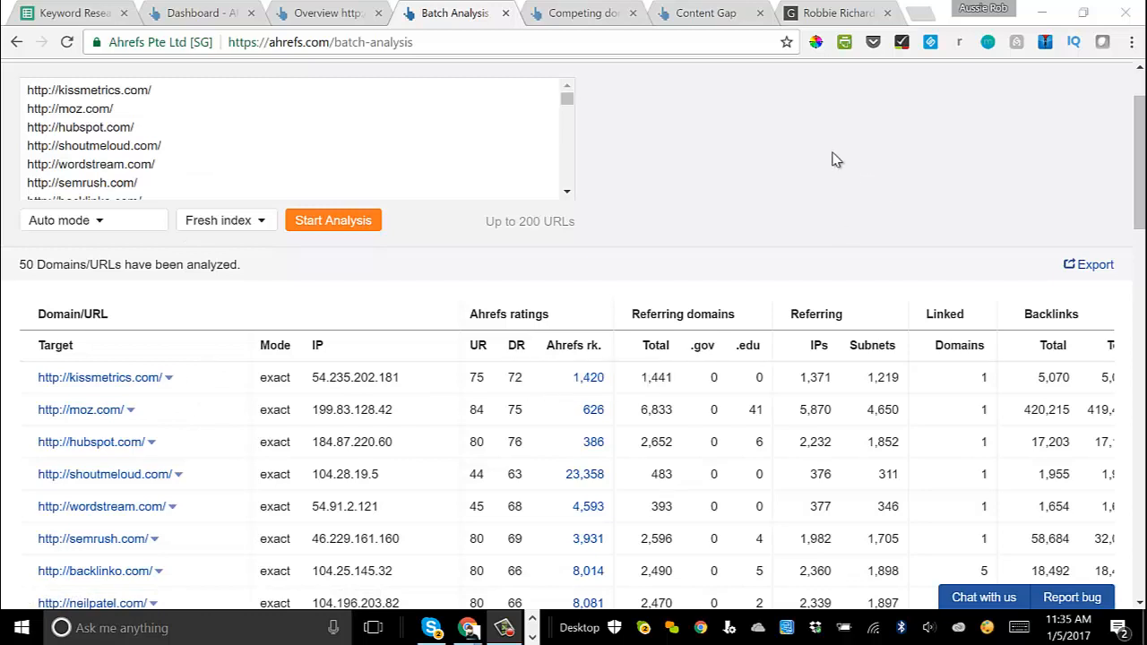
Check the site's own Domain Rating on the dashboard, and sort the batch analysis results by DR in ascending order
{"action": "left_click", "coordinate": [196, 14]}
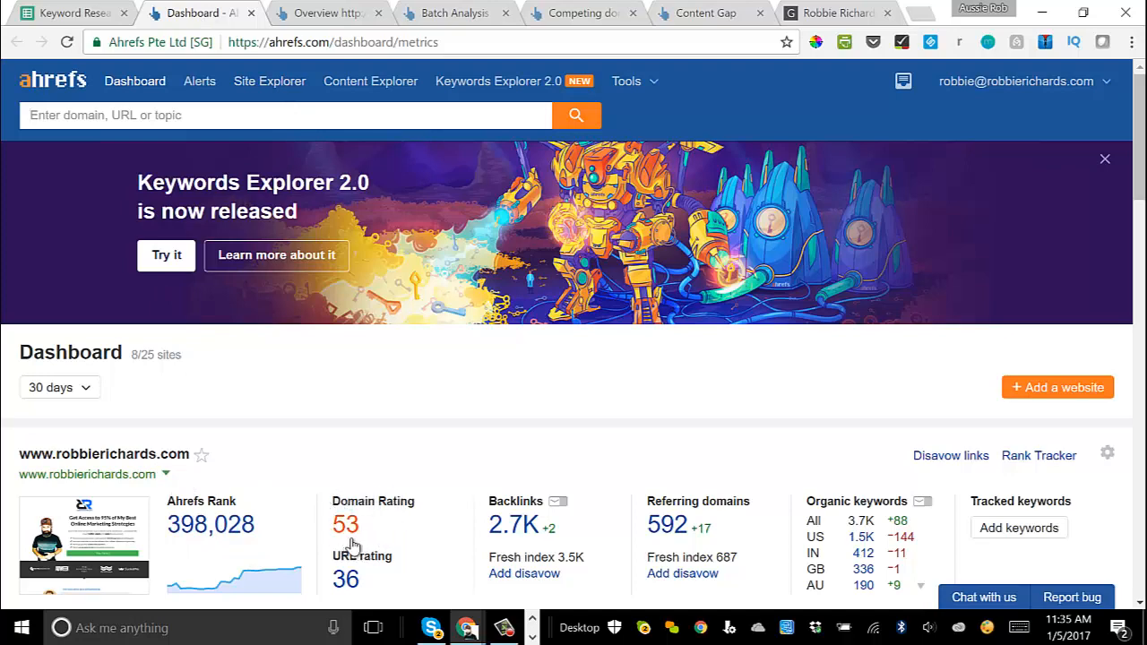
{"action": "left_click", "coordinate": [475, 12]}
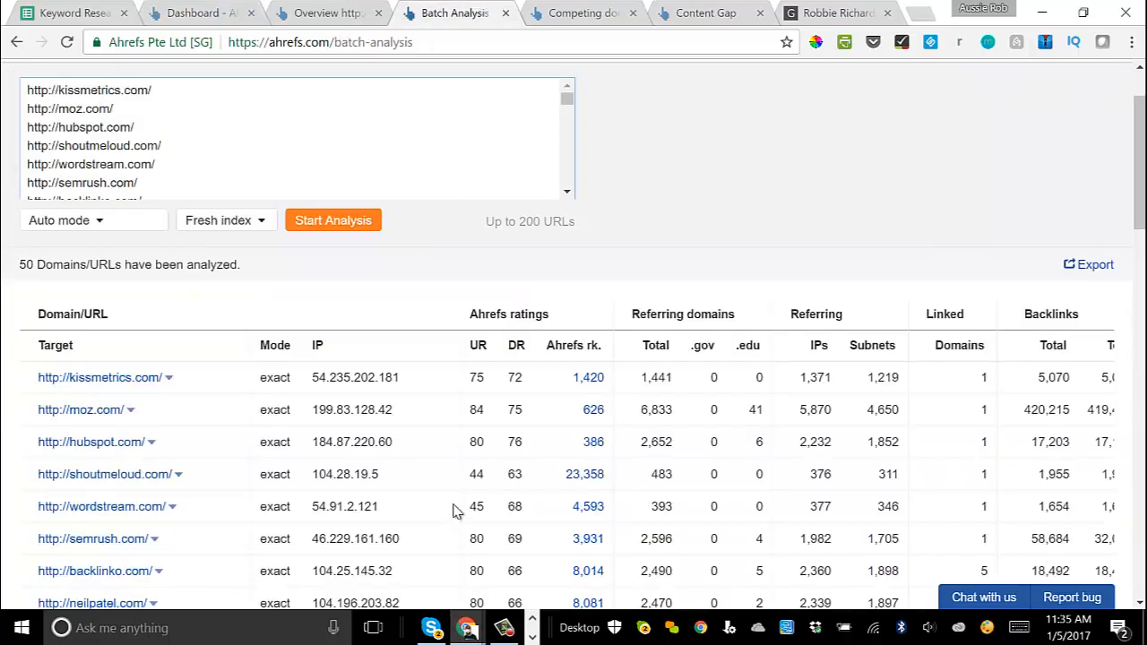
{"action": "left_click", "coordinate": [517, 351]}
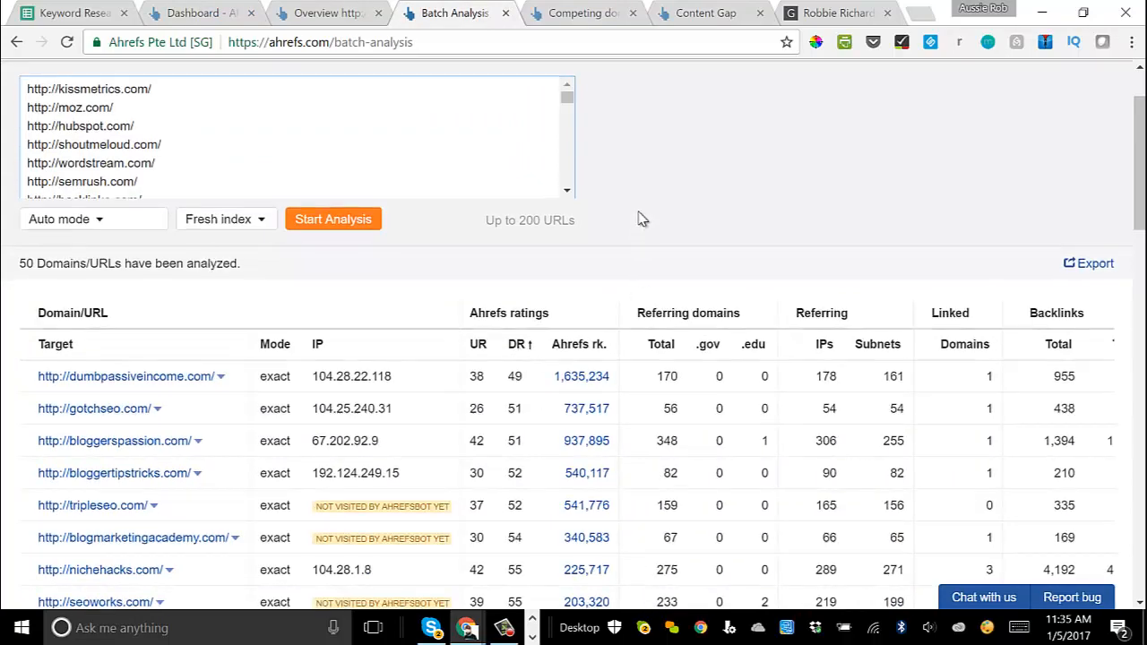
Review the lowest-DR competitor domains in the ascending batch analysis results
{"action": "scroll", "coordinate": [641, 219], "scroll_direction": "down", "scroll_amount": 2}
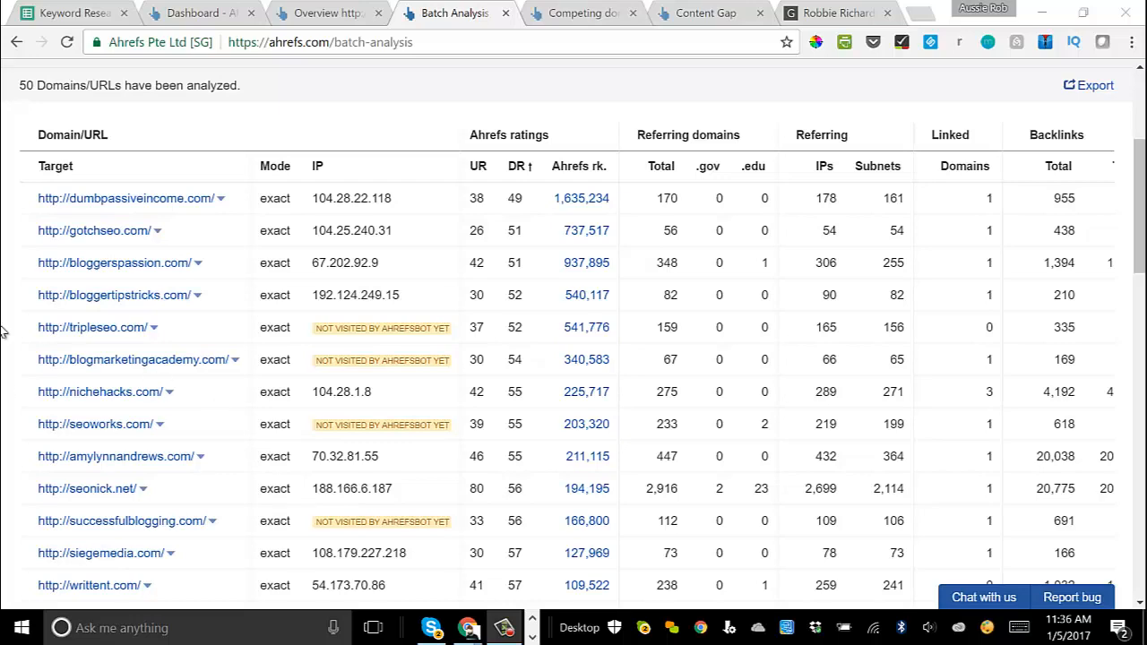
{"action": "scroll", "coordinate": [518, 475], "scroll_direction": "down", "scroll_amount": 1}
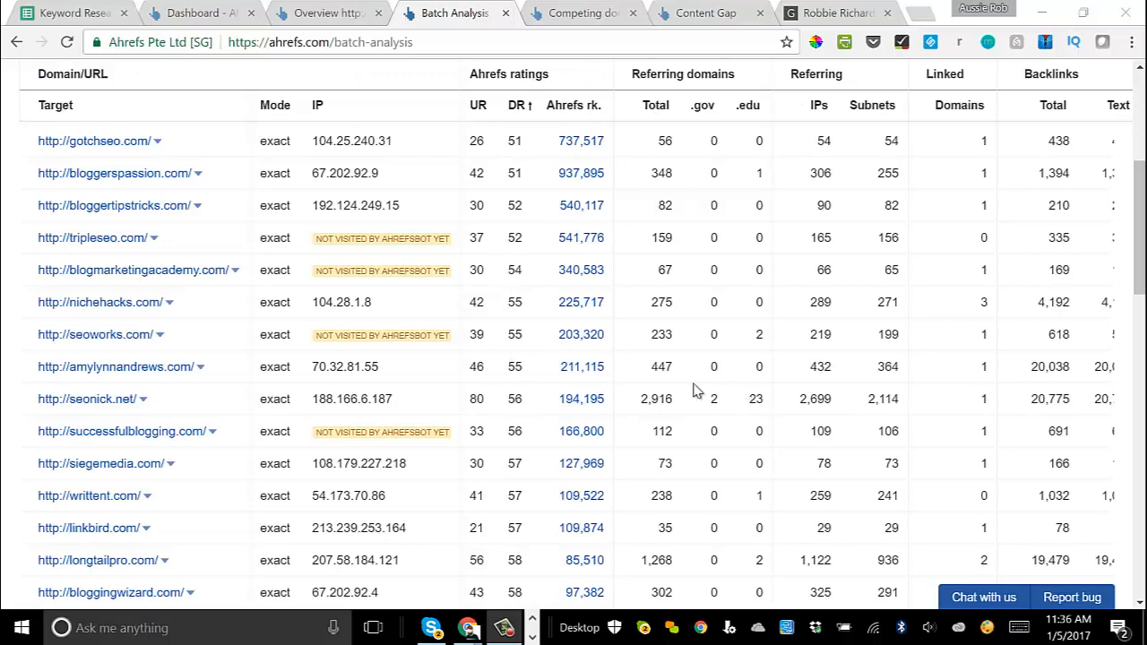
{"action": "scroll", "coordinate": [512, 185], "scroll_direction": "up", "scroll_amount": 1}
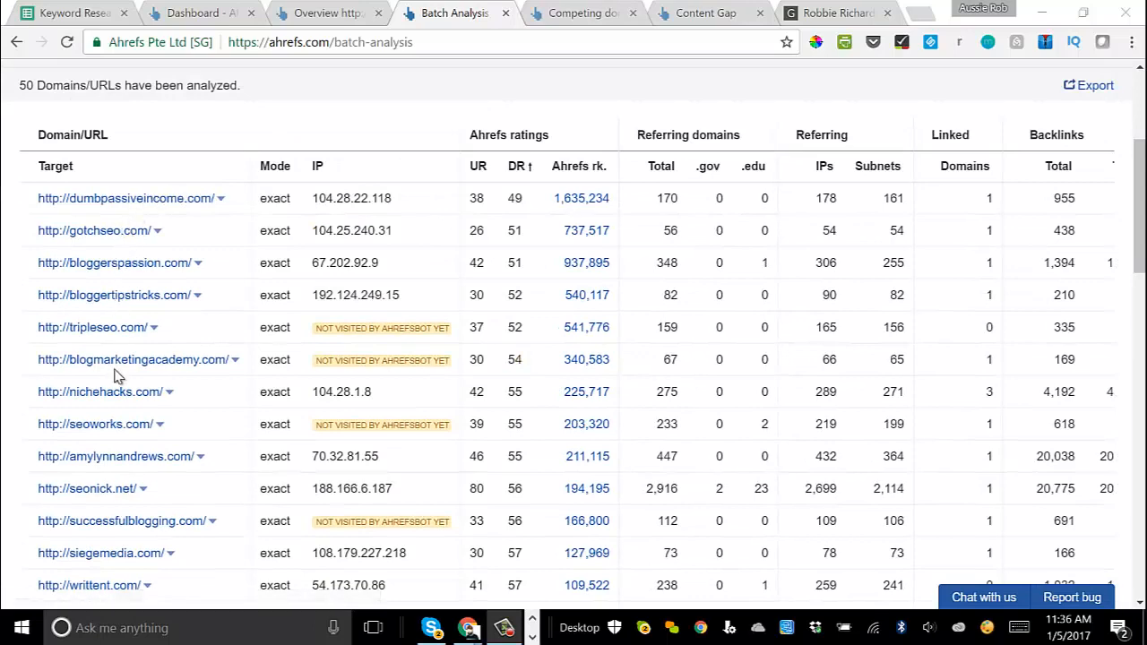
Run the prepared Content Gap report for keywords any of the ten competitors rank for but the site's own domain doesn't, and view the keyword table
{"action": "left_click", "coordinate": [704, 16]}
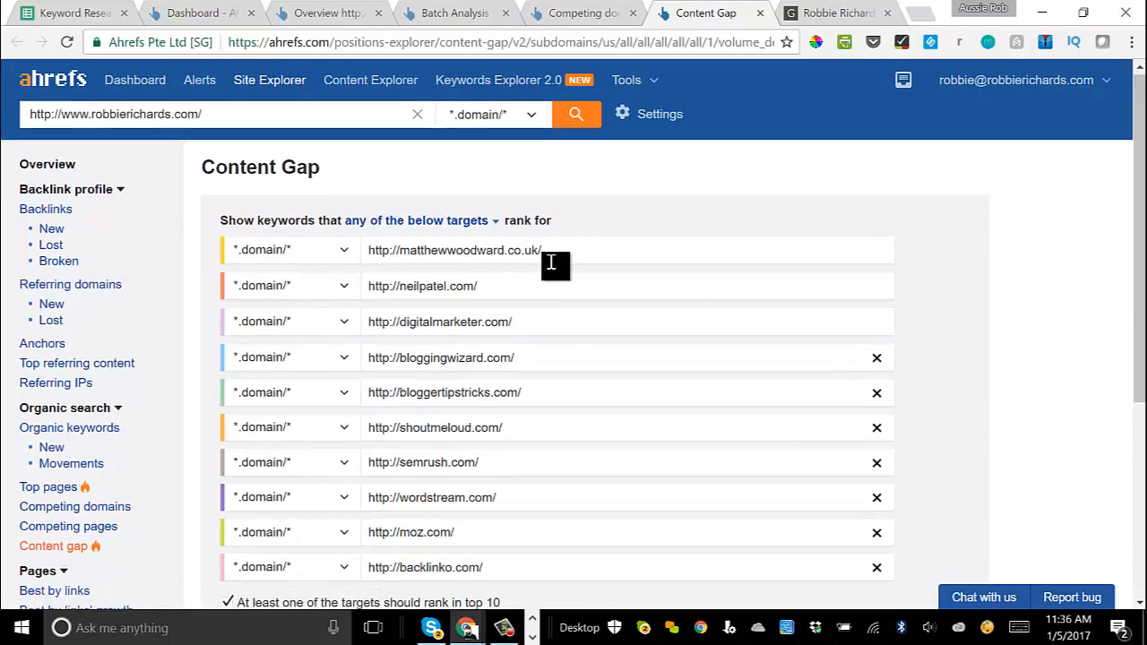
{"action": "scroll", "coordinate": [545, 264], "scroll_direction": "down", "scroll_amount": 1}
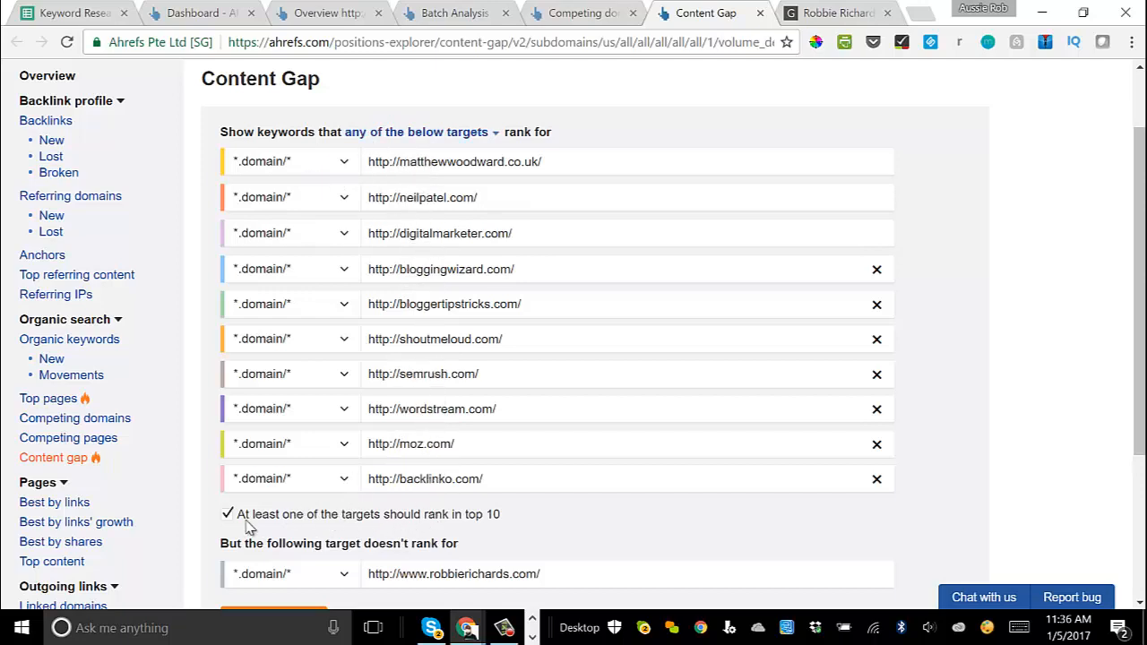
{"action": "scroll", "coordinate": [367, 432], "scroll_direction": "down", "scroll_amount": 1}
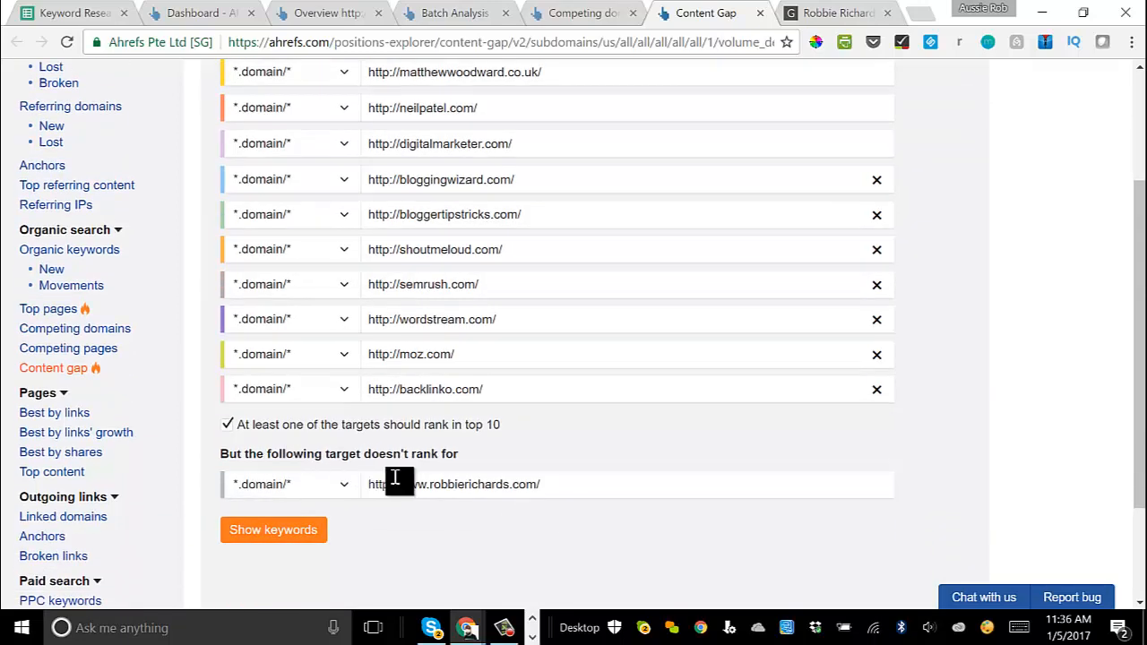
{"action": "left_click", "coordinate": [269, 536]}
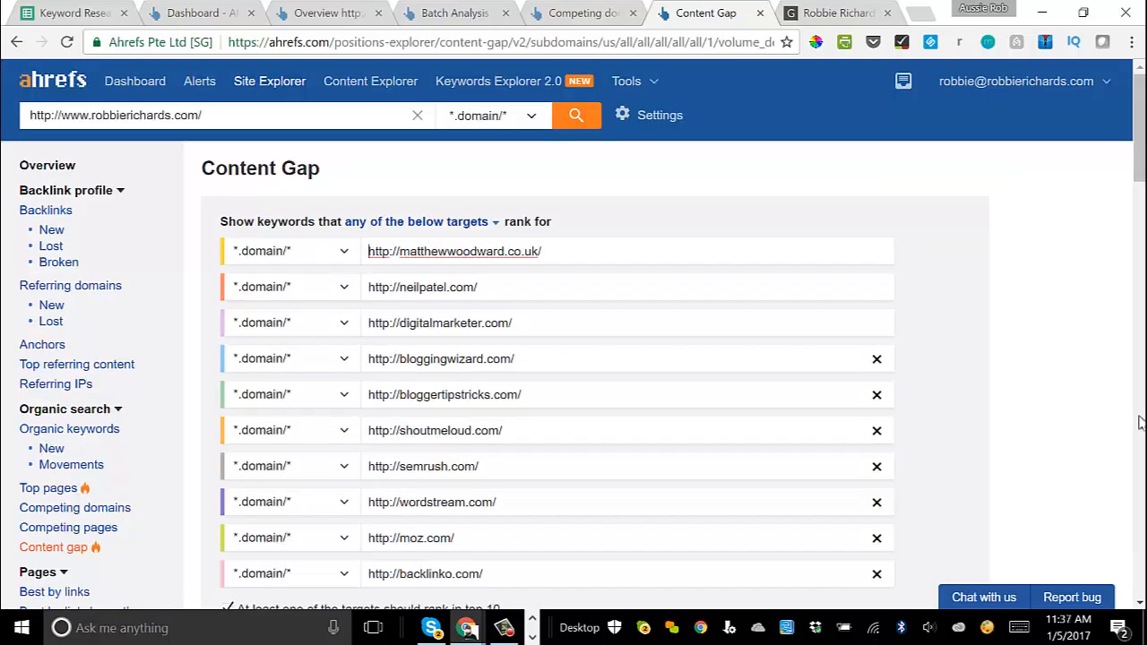
{"action": "scroll", "coordinate": [511, 279], "scroll_direction": "down", "scroll_amount": 3}
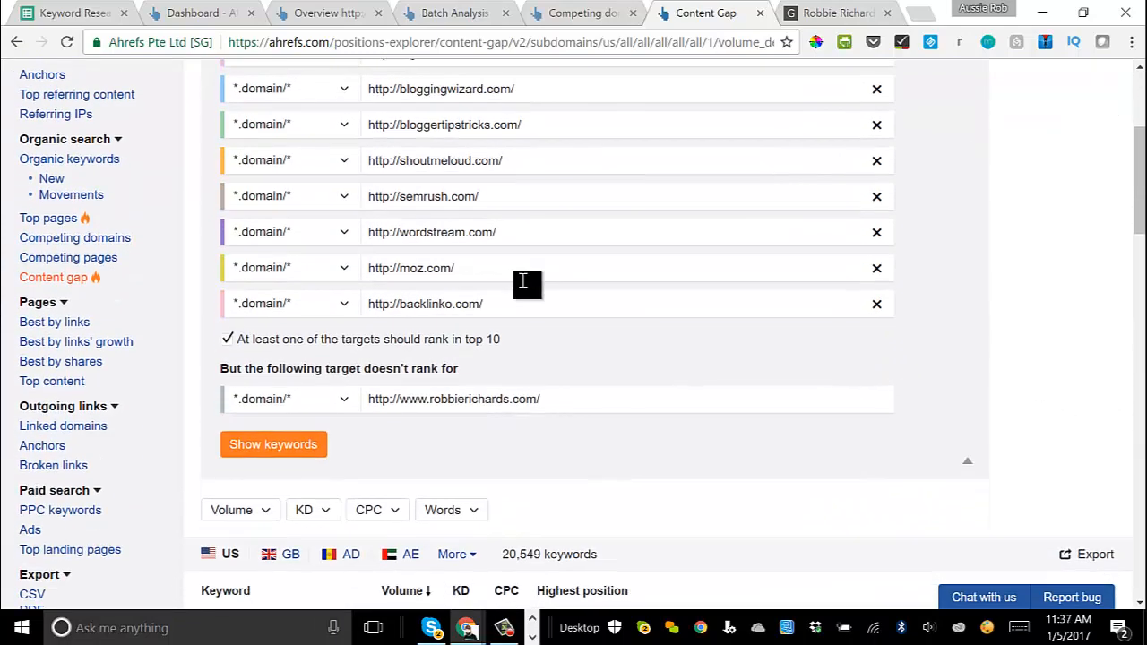
{"action": "scroll", "coordinate": [523, 281], "scroll_direction": "down", "scroll_amount": 4}
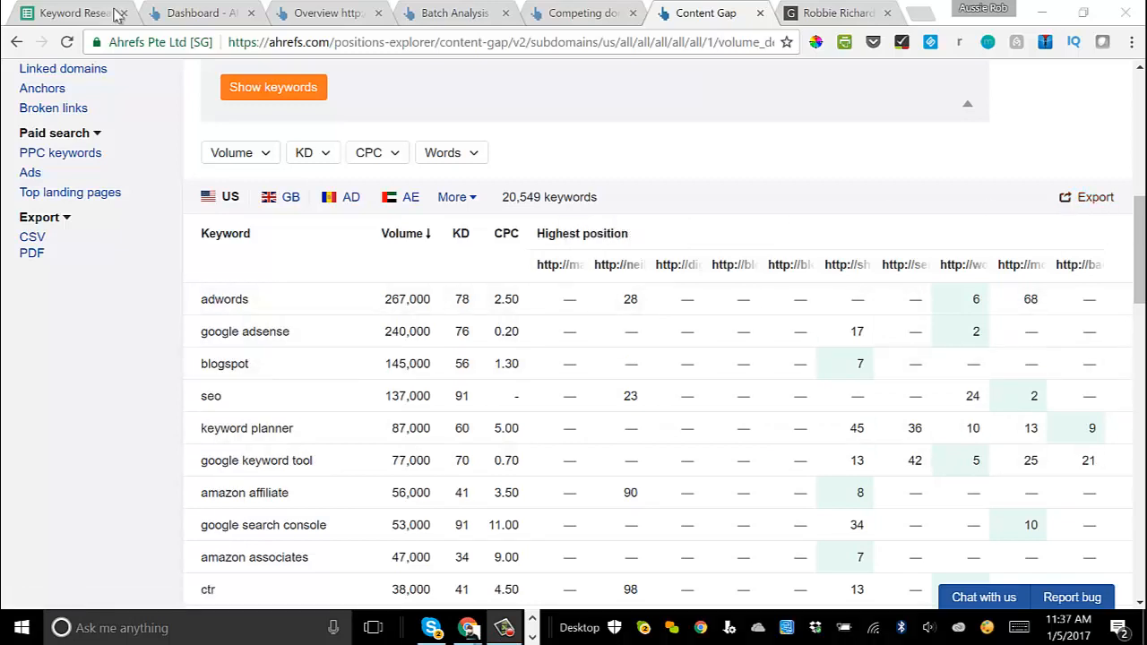
Switch to the Keyword Research spreadsheet in Google Sheets and show the Master Keyword List sheet from its header row
{"action": "left_click", "coordinate": [86, 13]}
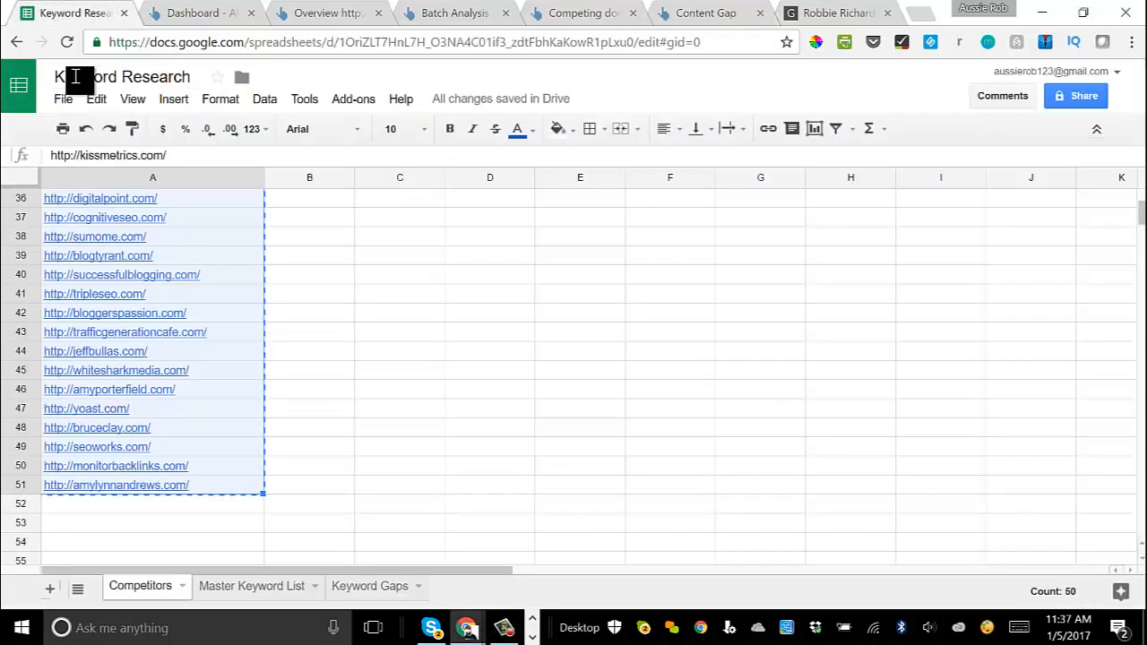
{"action": "left_click", "coordinate": [247, 587]}
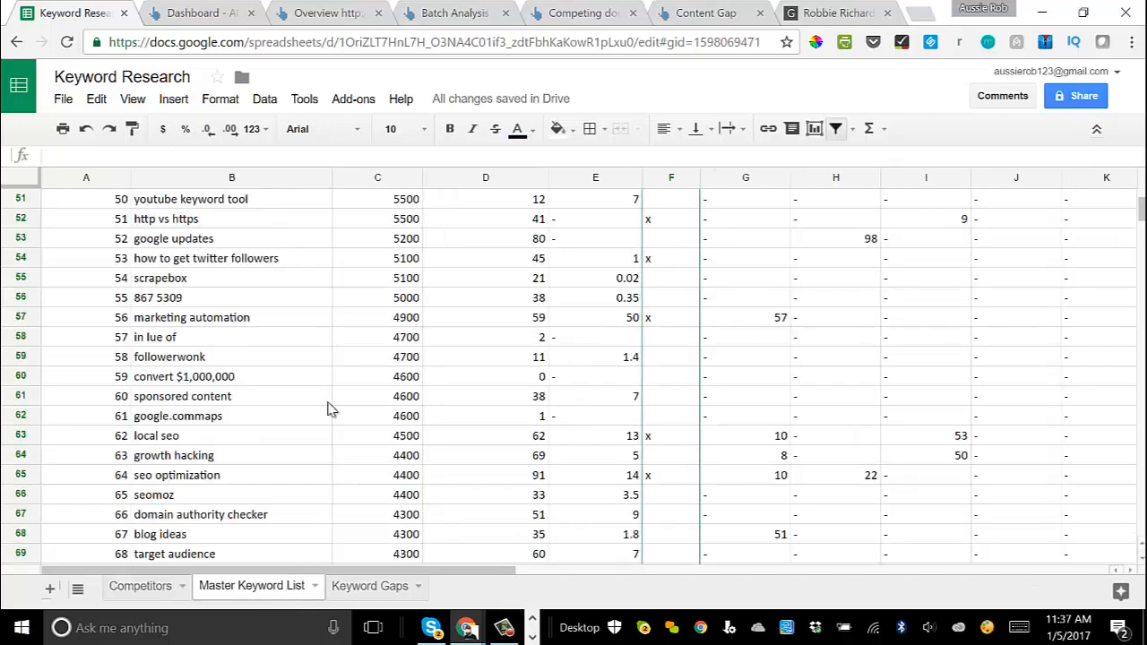
{"action": "scroll", "coordinate": [278, 351], "scroll_direction": "up", "scroll_amount": 20}
{"action": "scroll", "coordinate": [278, 352], "scroll_direction": "up", "scroll_amount": 1}
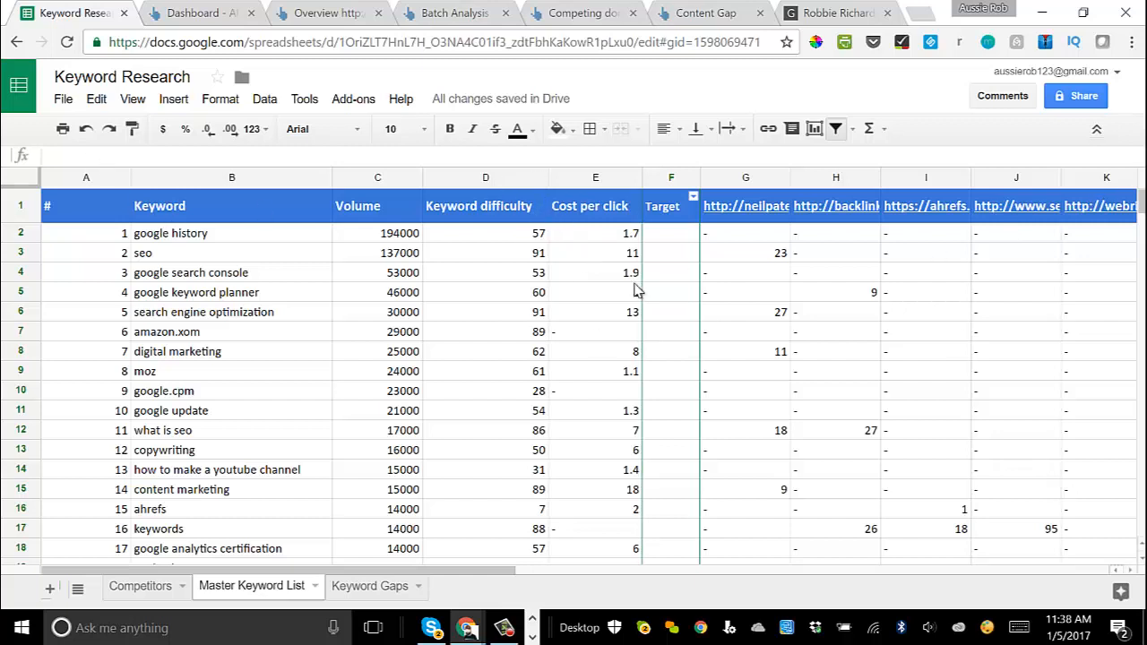
Examine which keywords in the Master Keyword List are marked with an x in the Target column
{"action": "scroll", "coordinate": [645, 285], "scroll_direction": "down", "scroll_amount": 5}
{"action": "scroll", "coordinate": [650, 269], "scroll_direction": "up", "scroll_amount": 4}
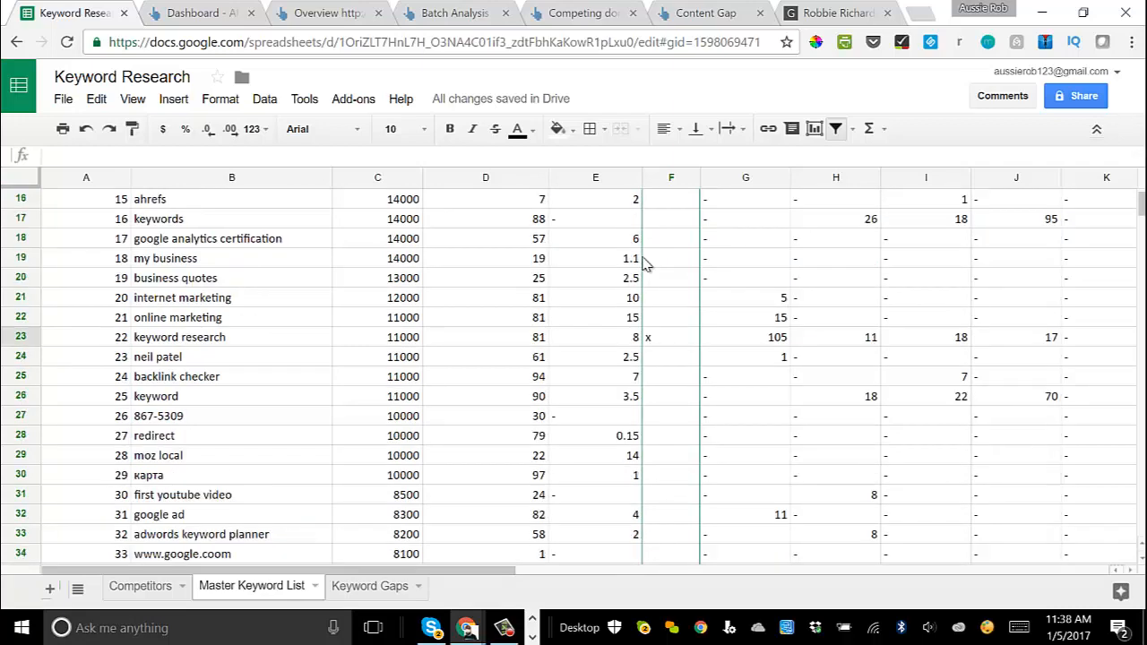
{"action": "scroll", "coordinate": [652, 355], "scroll_direction": "down", "scroll_amount": 3}
{"action": "left_click", "coordinate": [657, 360]}
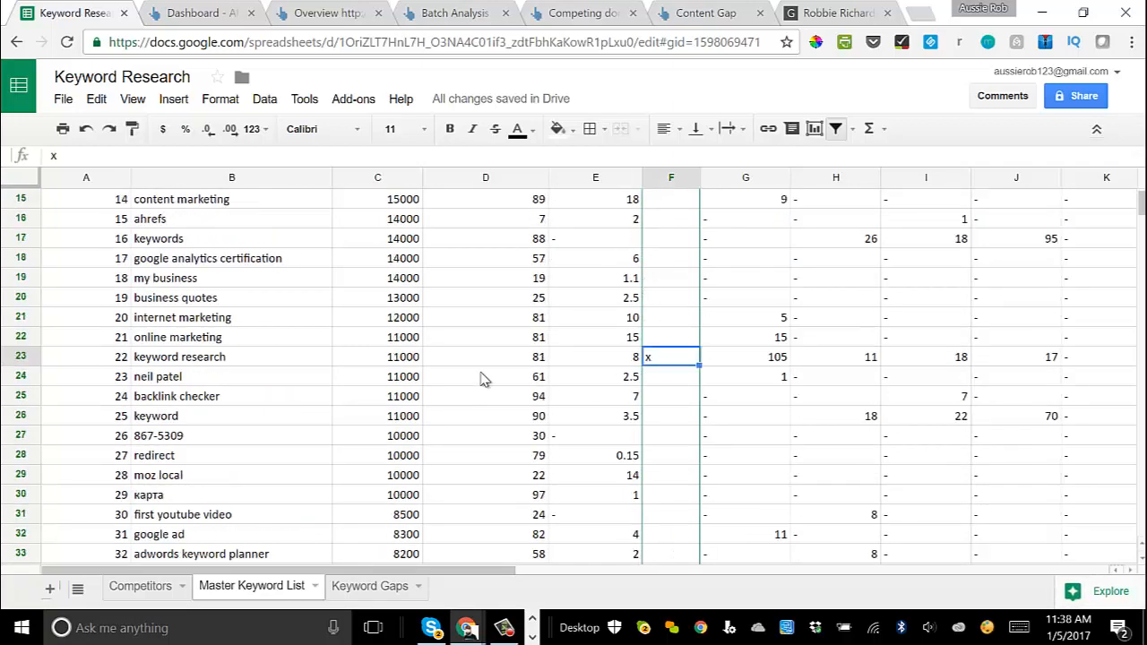
{"action": "scroll", "coordinate": [372, 367], "scroll_direction": "down", "scroll_amount": 2}
{"action": "scroll", "coordinate": [372, 367], "scroll_direction": "down", "scroll_amount": 2}
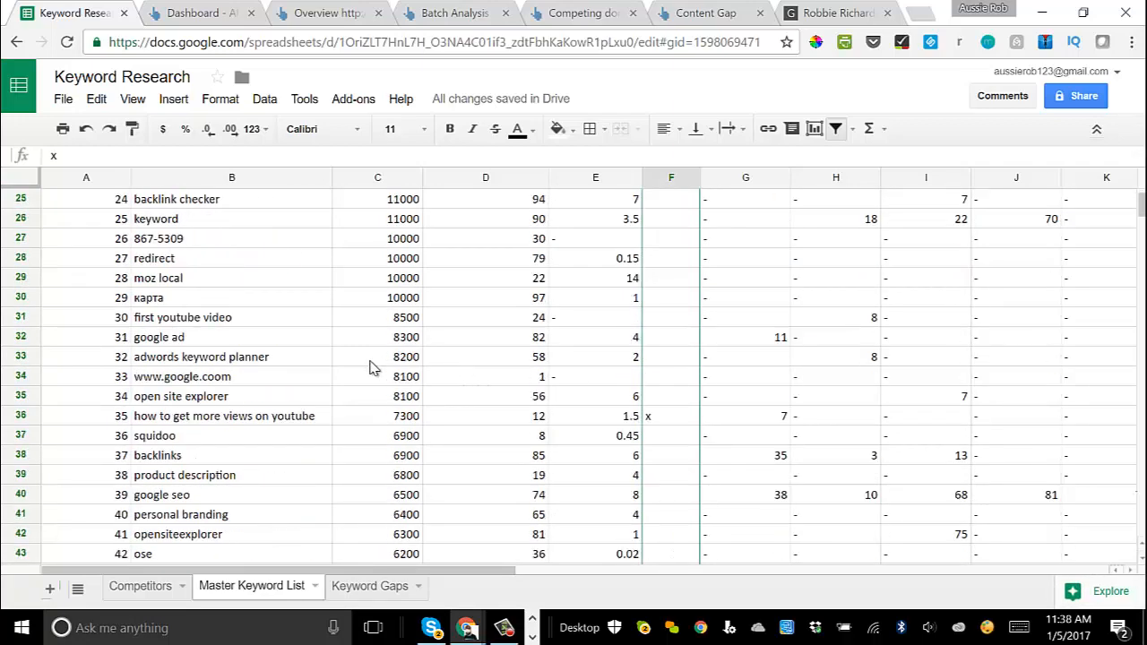
{"action": "scroll", "coordinate": [663, 370], "scroll_direction": "down", "scroll_amount": 4}
{"action": "scroll", "coordinate": [663, 370], "scroll_direction": "down", "scroll_amount": 6}
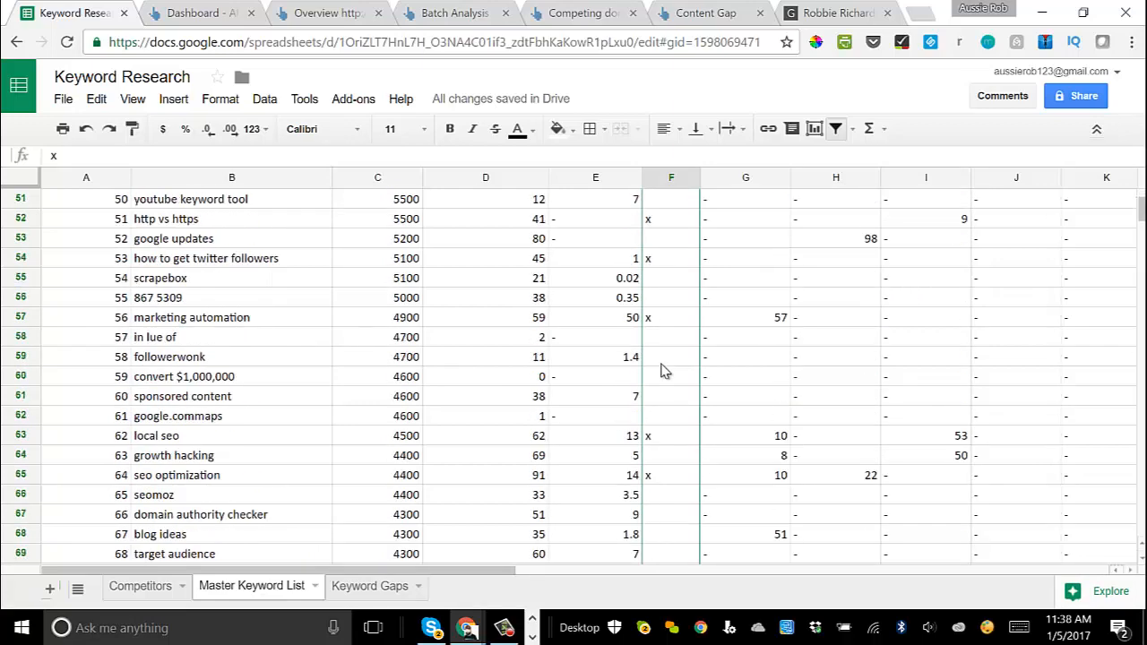
Filter the Target column to exclude blanks and keep only keywords marked x, and look through the filtered list
{"action": "scroll", "coordinate": [661, 377], "scroll_direction": "up", "scroll_amount": 15}
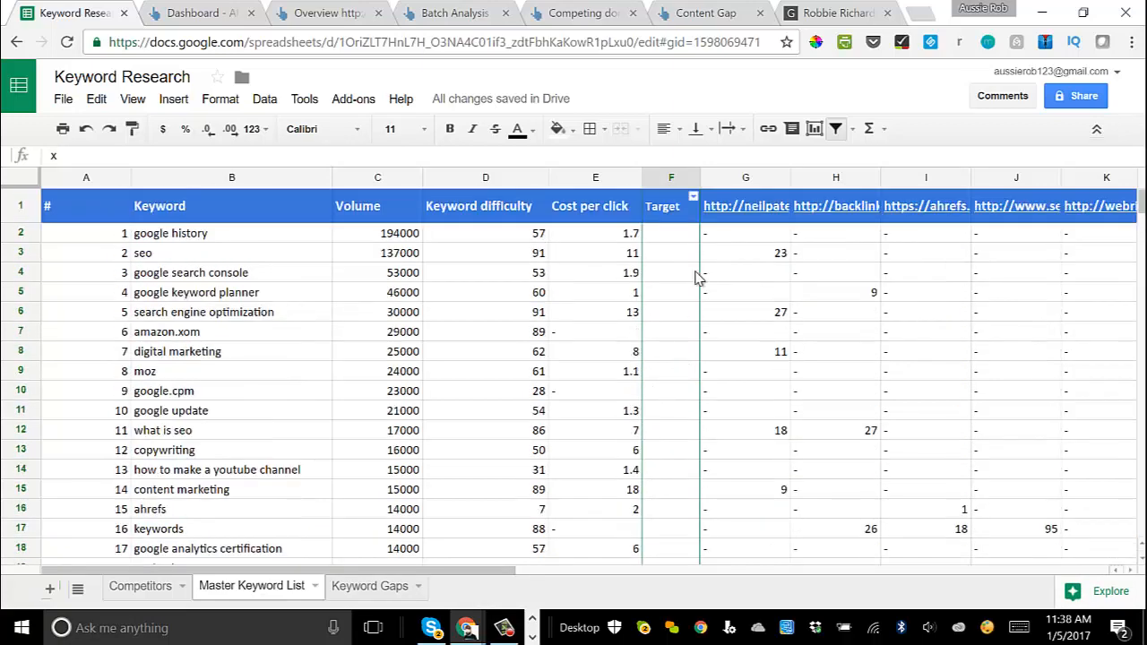
{"action": "left_click", "coordinate": [694, 197]}
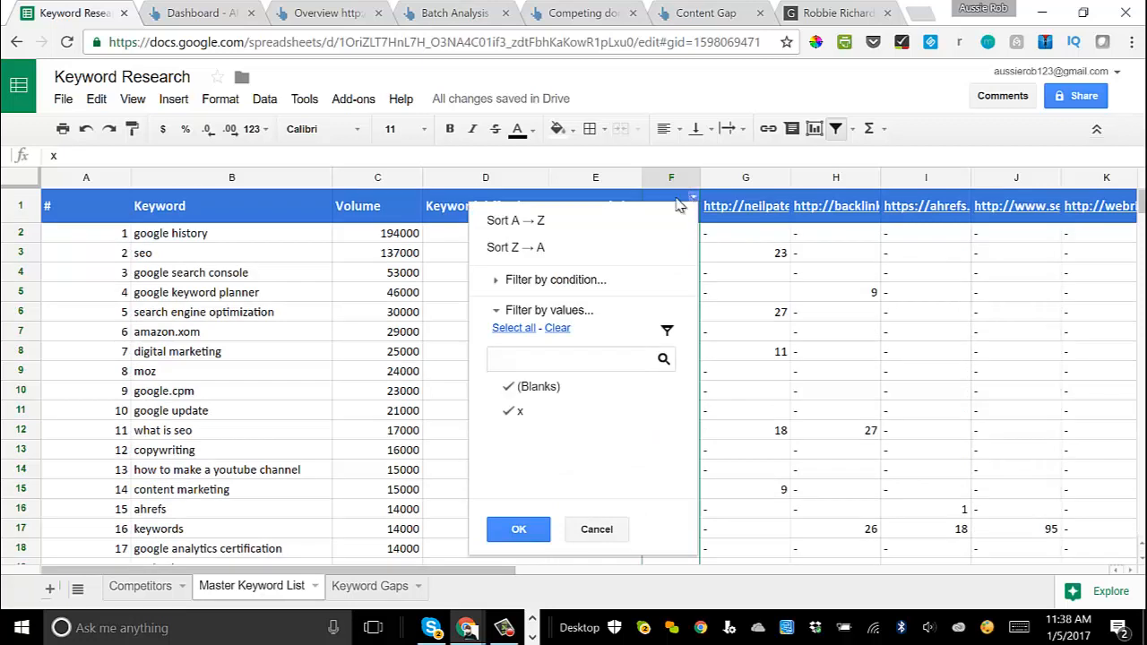
{"action": "left_click", "coordinate": [533, 386]}
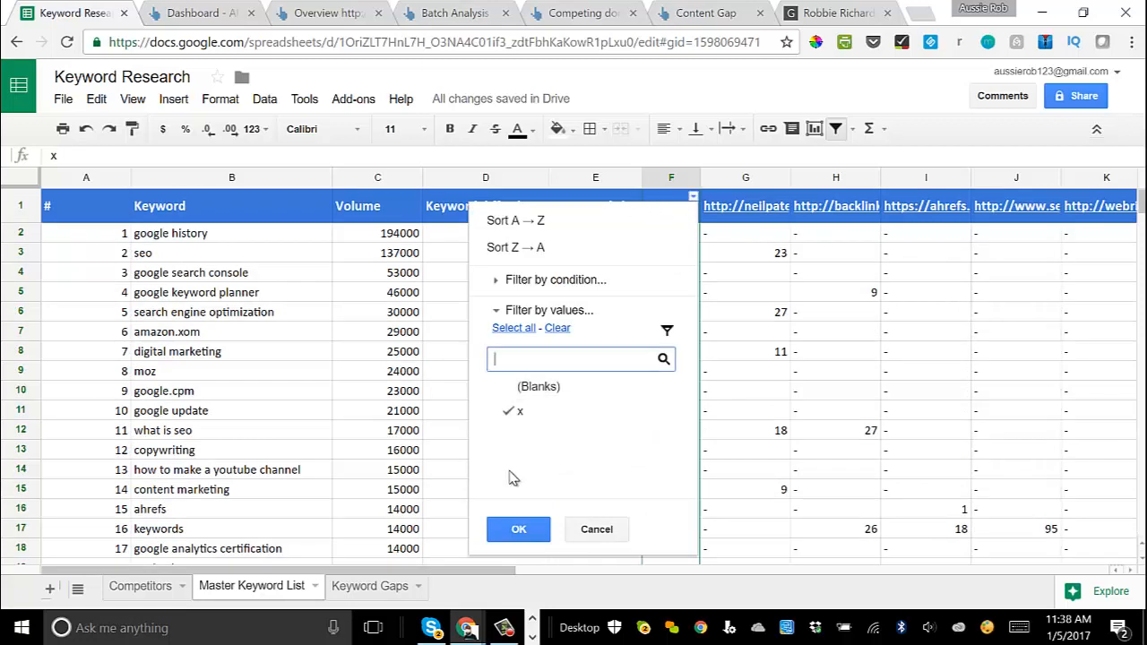
{"action": "left_click", "coordinate": [518, 529]}
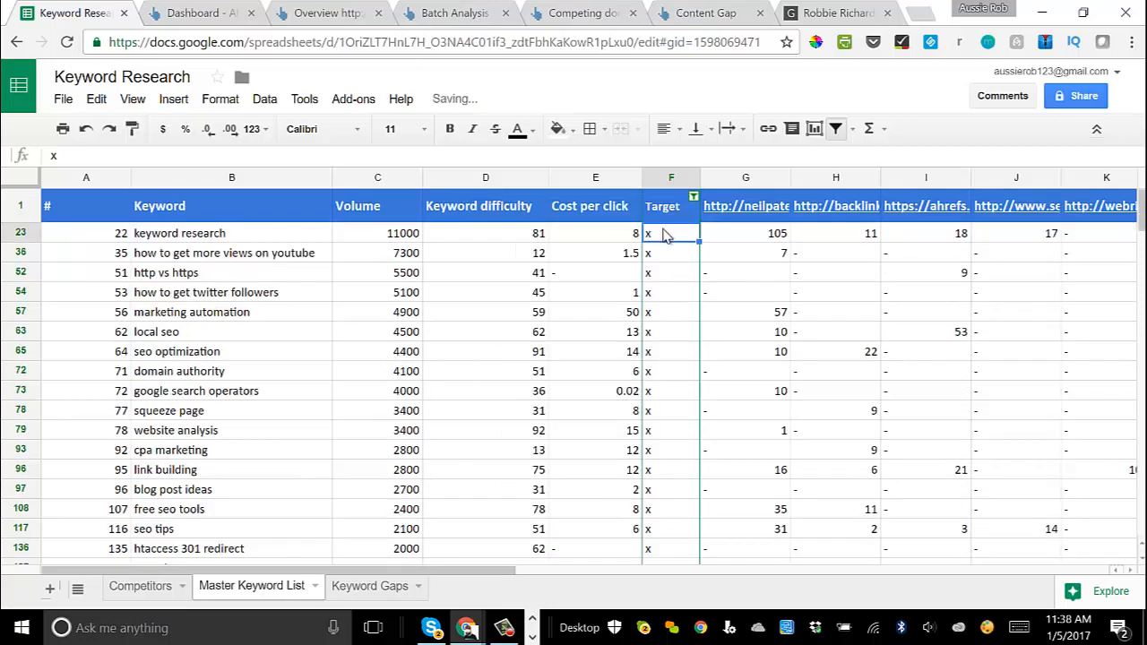
{"action": "scroll", "coordinate": [481, 310], "scroll_direction": "down", "scroll_amount": 5}
{"action": "scroll", "coordinate": [482, 310], "scroll_direction": "down", "scroll_amount": 20}
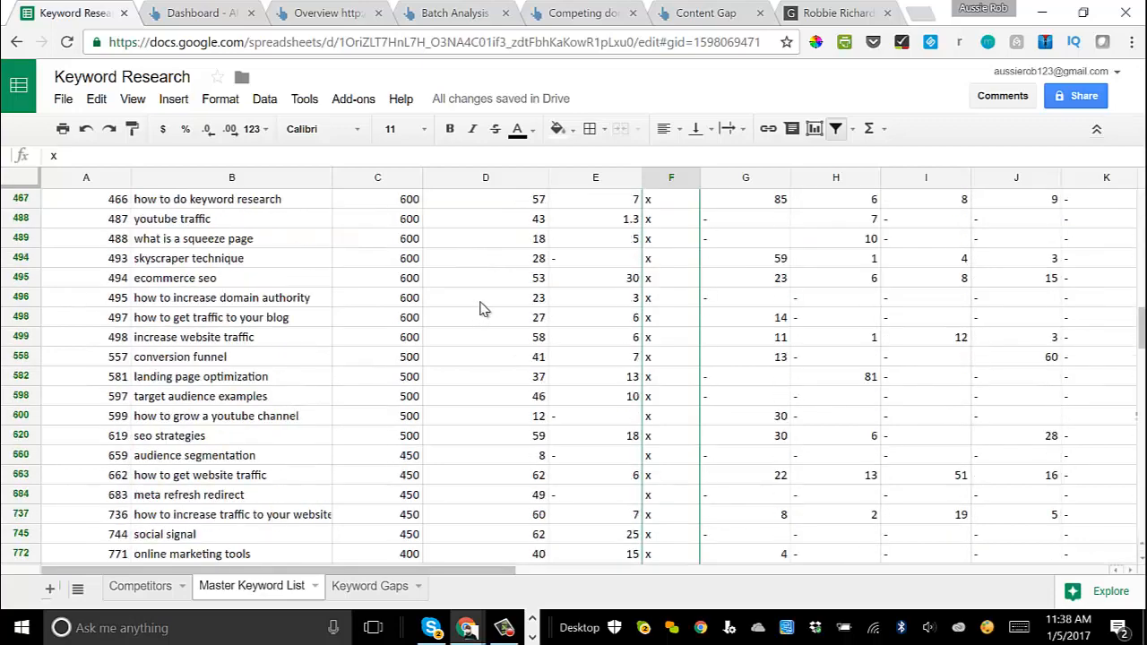
{"action": "scroll", "coordinate": [482, 310], "scroll_direction": "up", "scroll_amount": 20}
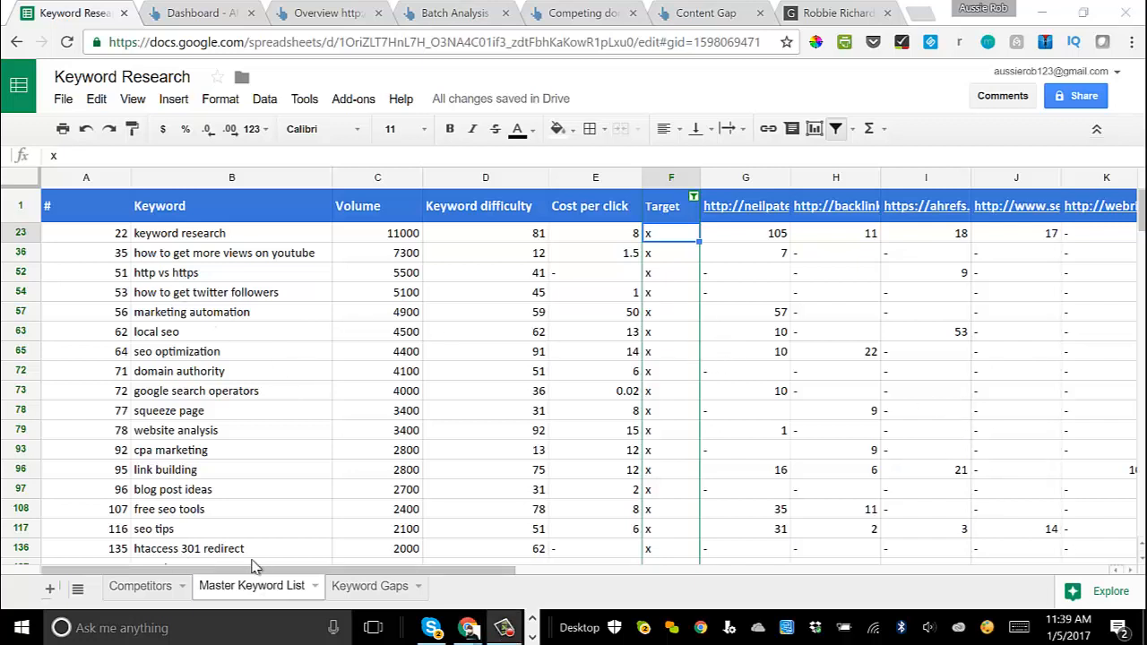
Open the Keyword Gaps sheet and examine its primary keyword, secondary keywords, keyword difficulty and intent columns, including the MOFU entry for free seo tools
{"action": "left_click", "coordinate": [359, 591]}
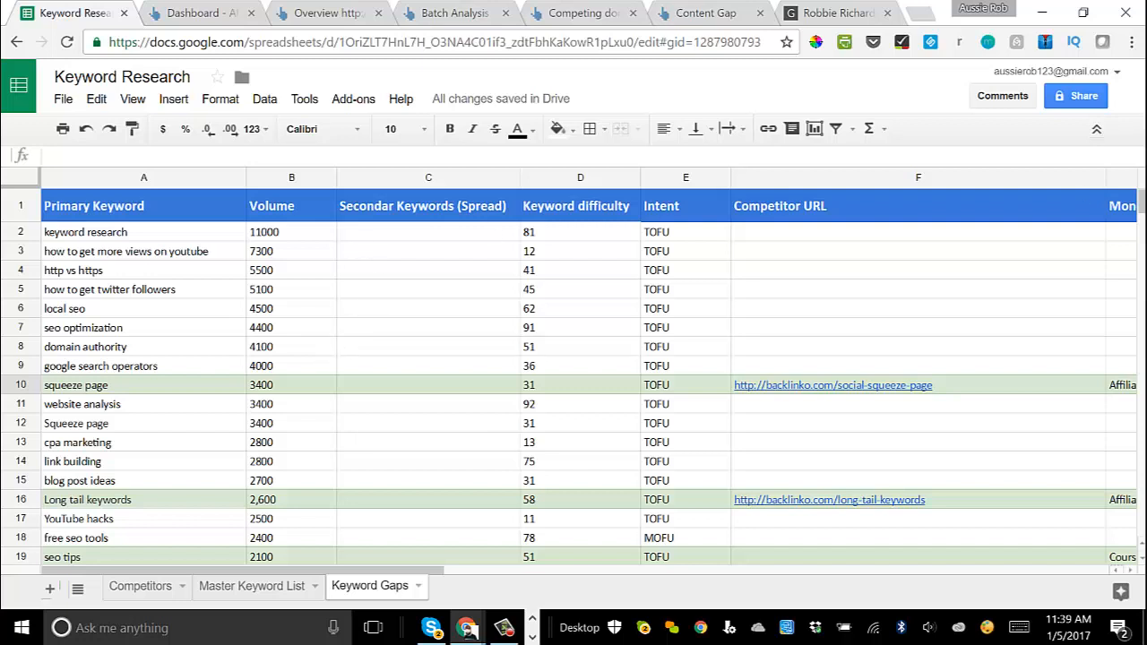
{"action": "key", "text": "F10"}
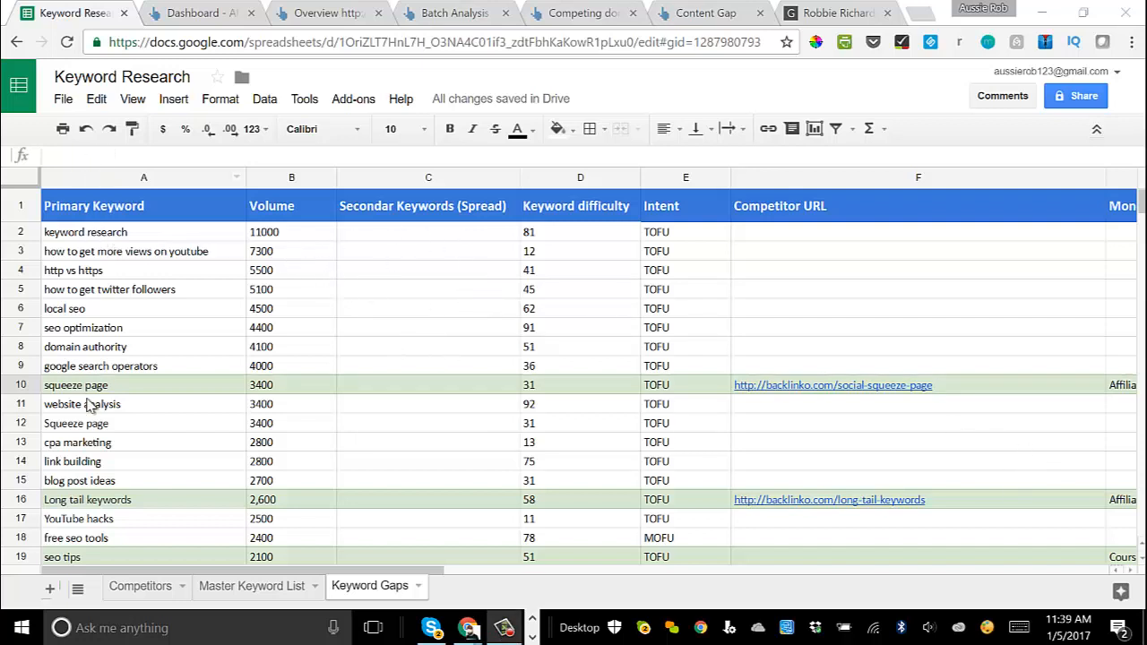
{"action": "left_click", "coordinate": [403, 233]}
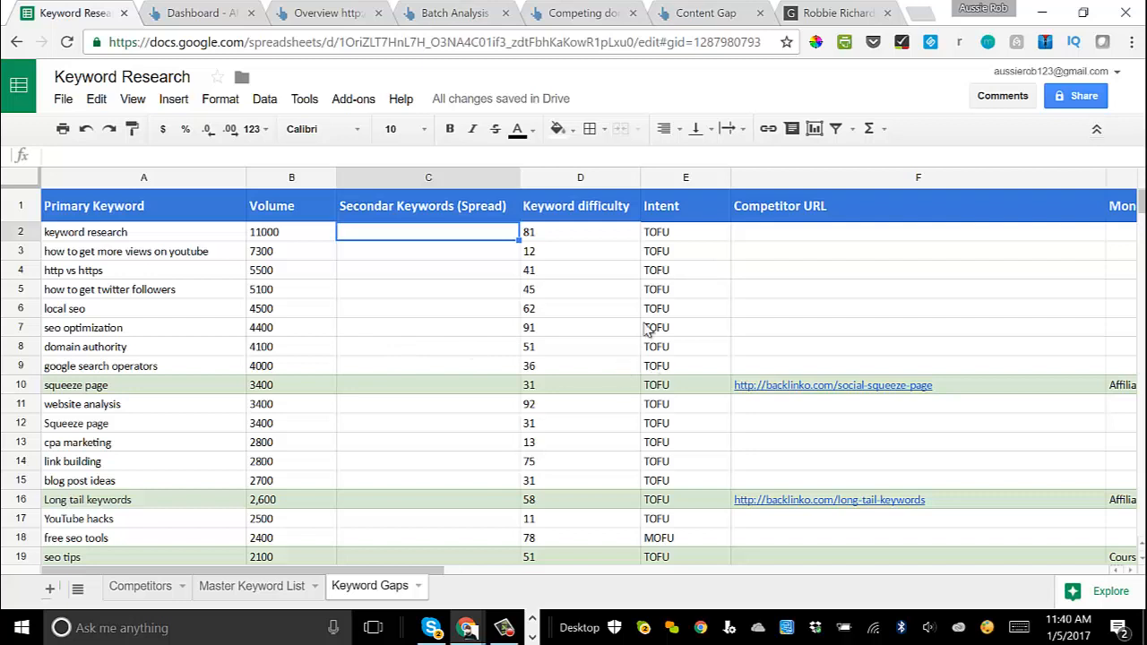
{"action": "left_click", "coordinate": [592, 237]}
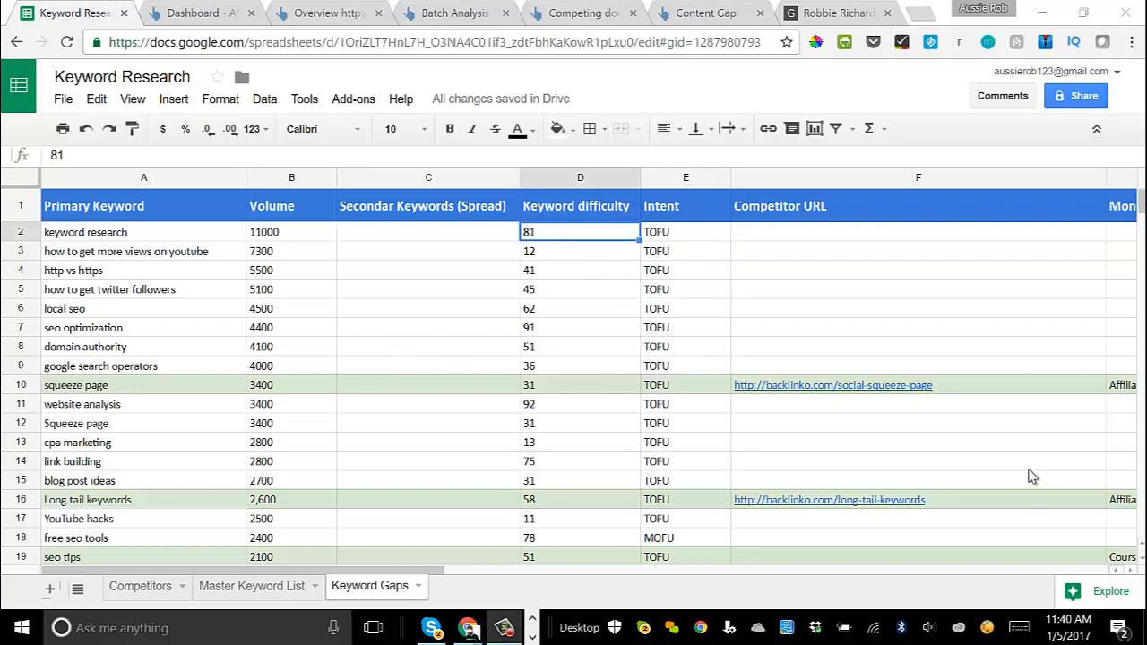
{"action": "left_click", "coordinate": [673, 218]}
{"action": "left_click", "coordinate": [737, 285]}
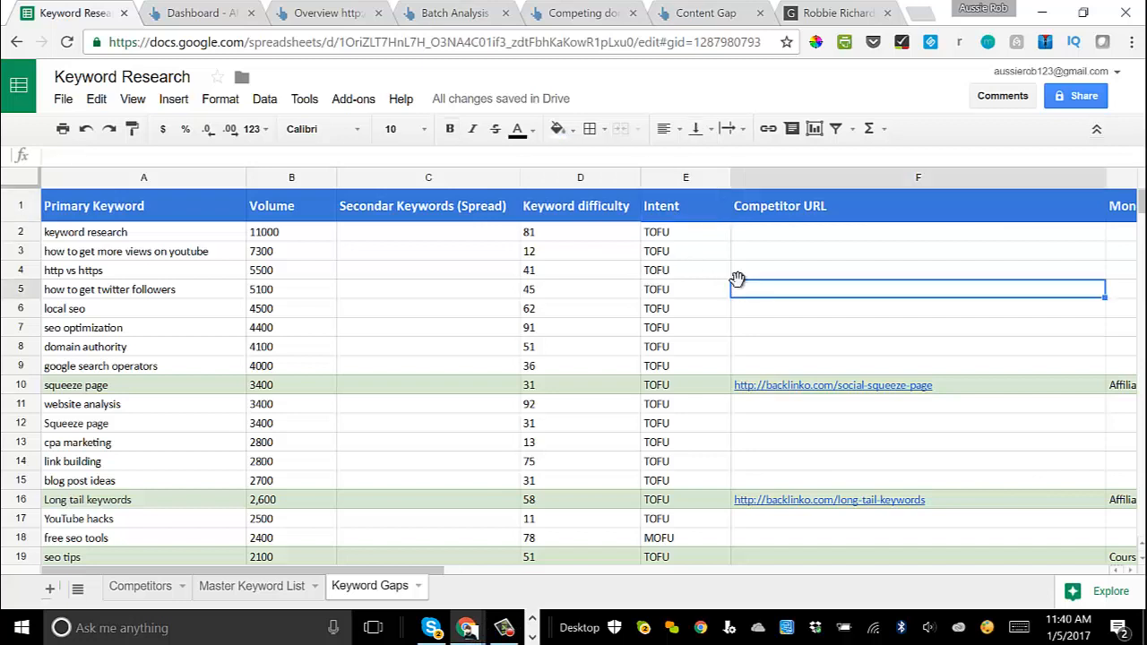
{"action": "left_click", "coordinate": [674, 274]}
{"action": "left_click", "coordinate": [670, 536]}
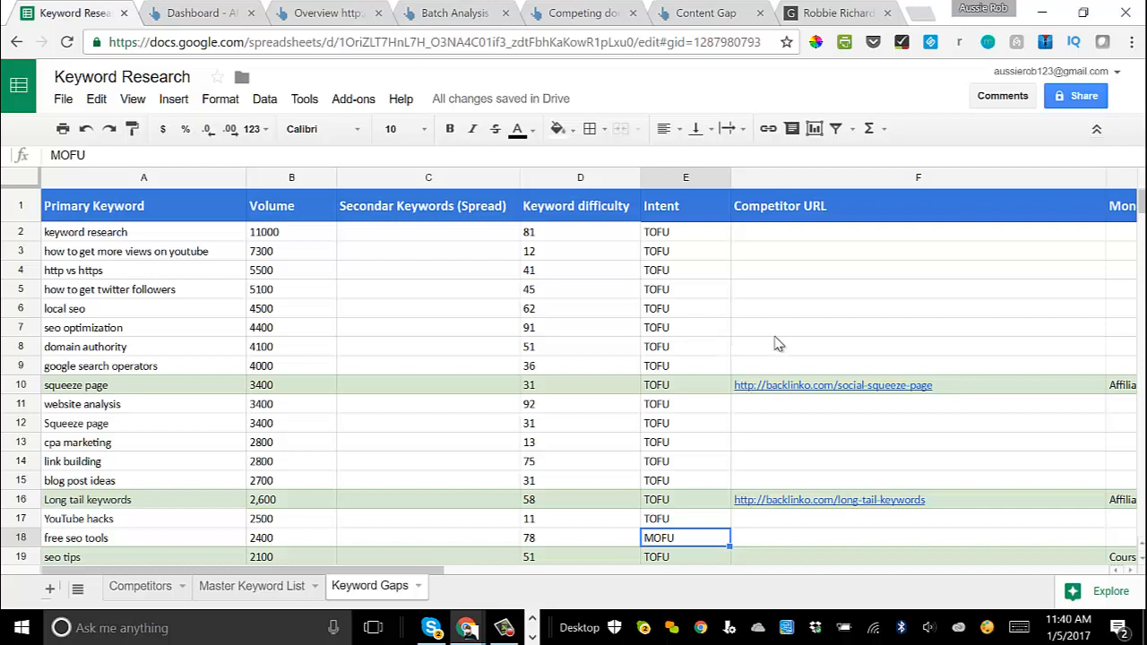
Examine the Competitor URL and Monetization / CTA columns of the Keyword Gaps sheet, along with the green-highlighted keyword rows
{"action": "left_click", "coordinate": [833, 358]}
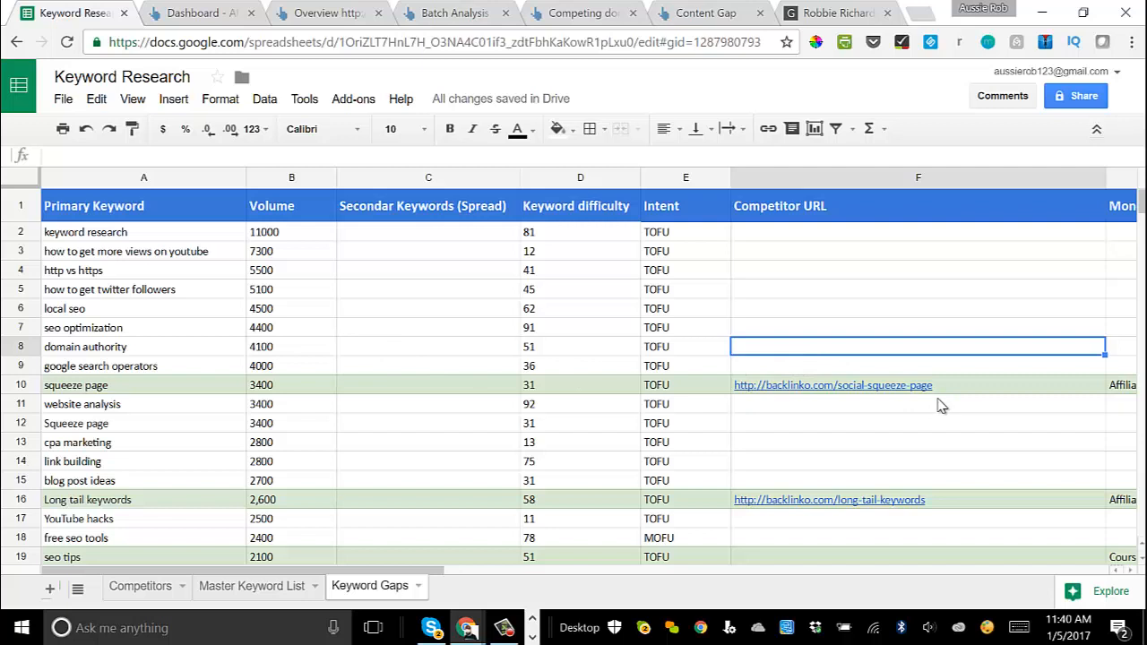
{"action": "key", "text": "Right"}
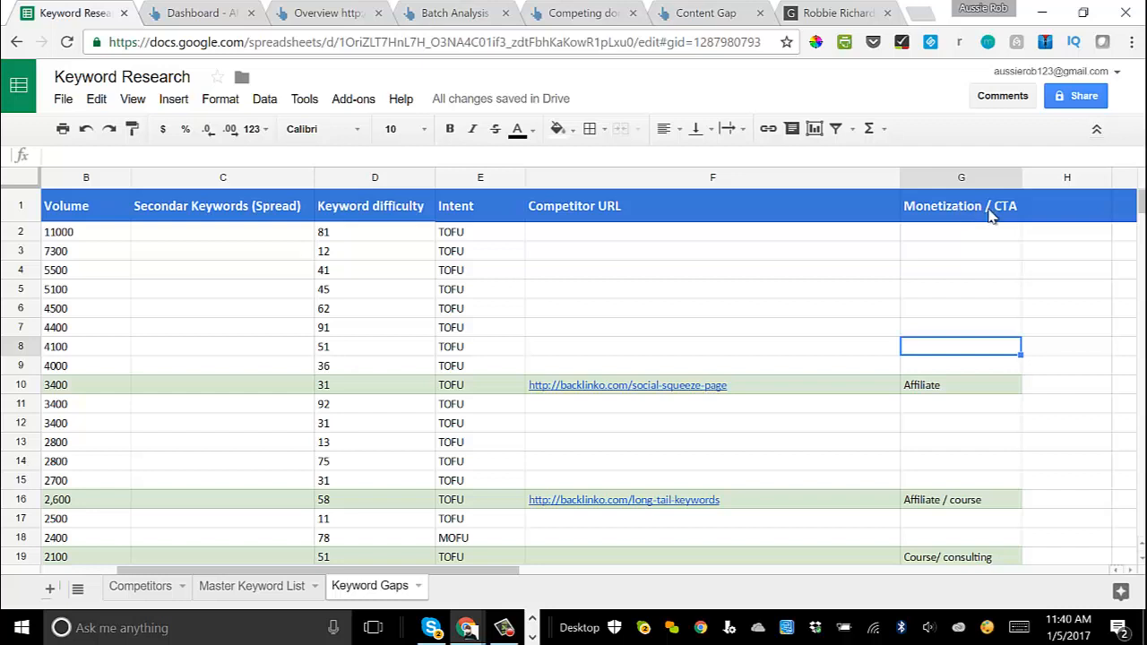
{"action": "scroll", "coordinate": [955, 354], "scroll_direction": "down", "scroll_amount": 1}
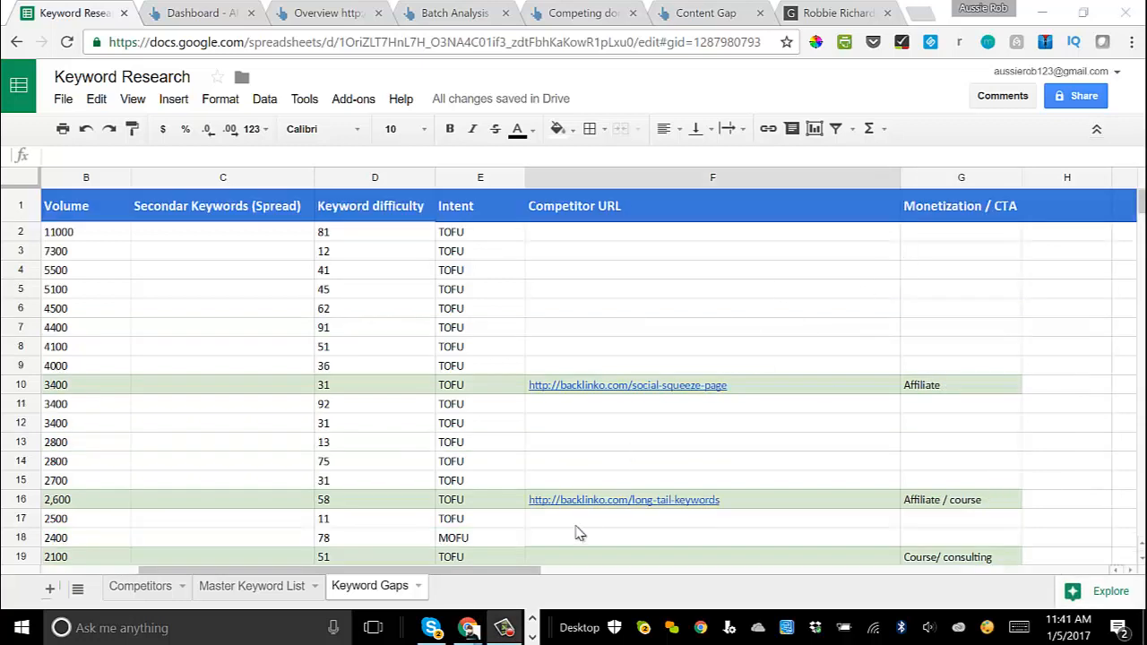
{"action": "left_click_drag", "start_coordinate": [522, 573], "coordinate": [417, 545]}
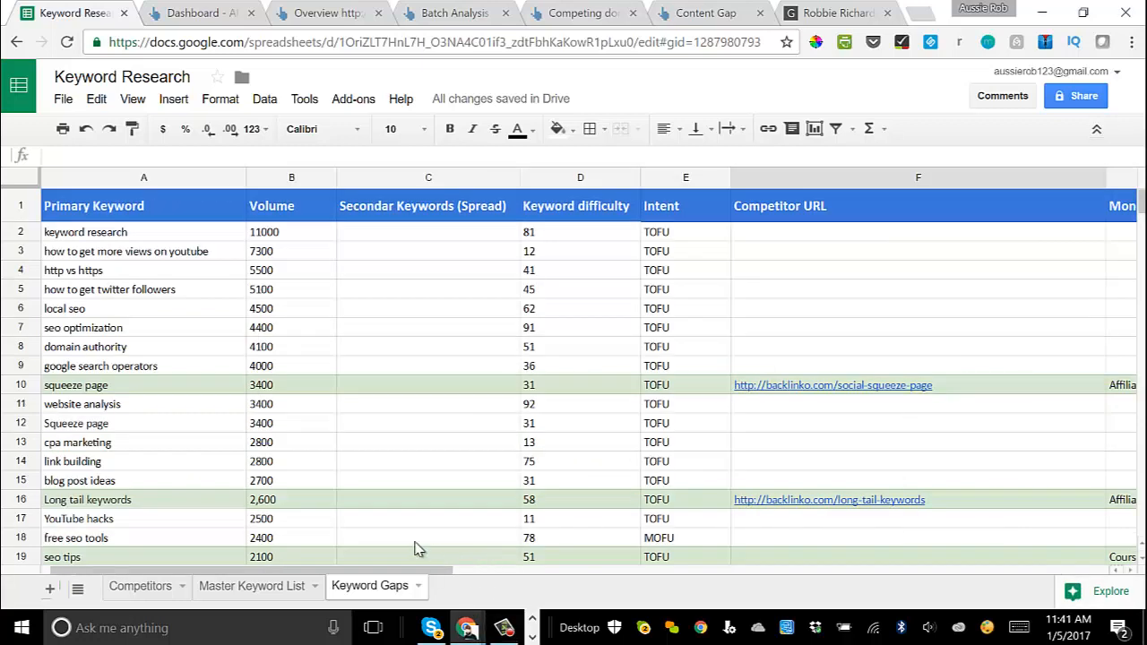
{"action": "scroll", "coordinate": [345, 354], "scroll_direction": "down", "scroll_amount": 2}
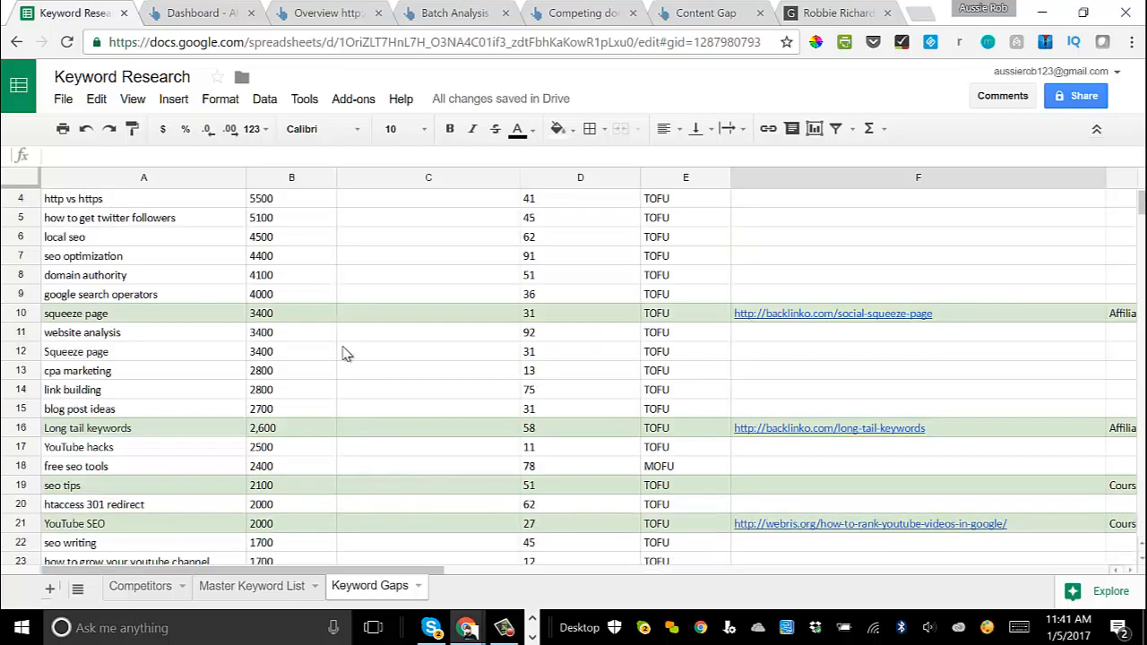
{"action": "scroll", "coordinate": [346, 354], "scroll_direction": "up", "scroll_amount": 2}
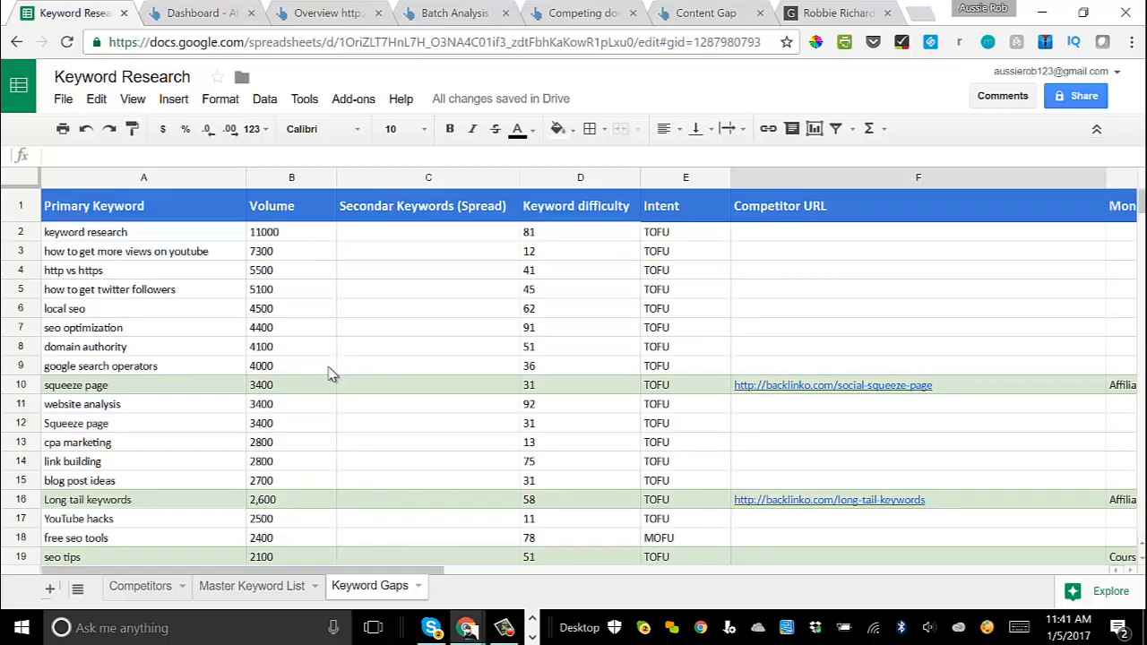
{"action": "scroll", "coordinate": [269, 373], "scroll_direction": "down", "scroll_amount": 2}
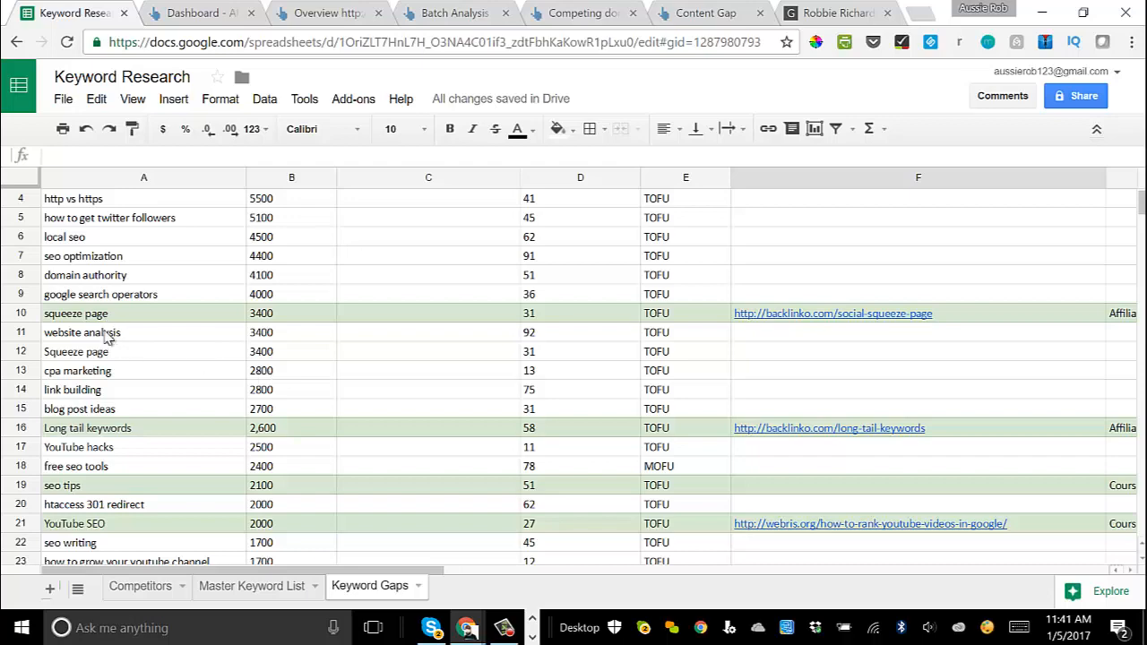
Look through the green-highlighted keywords in the Keyword Gaps sheet, including YouTube SEO and seo audit
{"action": "scroll", "coordinate": [133, 501], "scroll_direction": "down", "scroll_amount": 3}
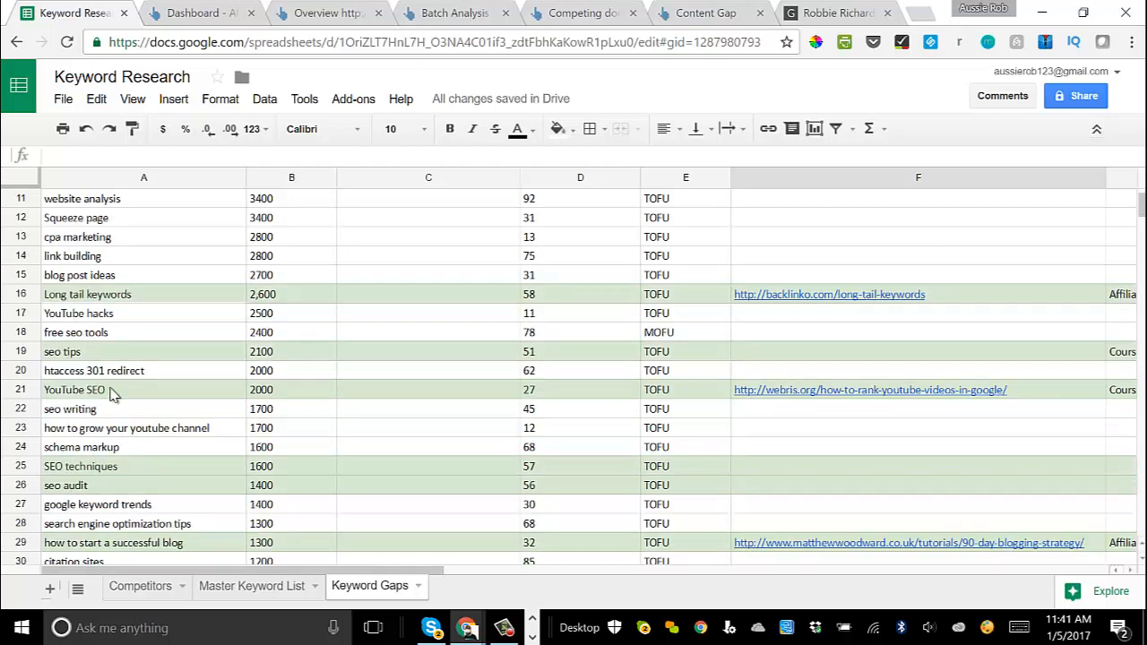
{"action": "left_click", "coordinate": [110, 390]}
{"action": "left_click", "coordinate": [109, 488]}
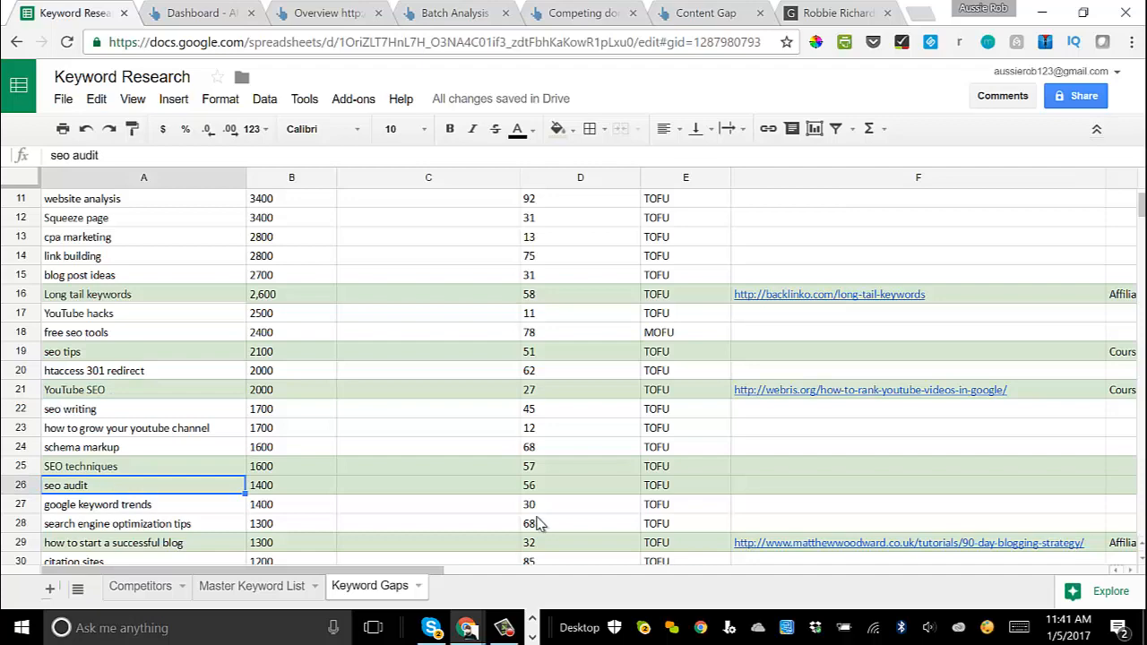
{"action": "scroll", "coordinate": [537, 525], "scroll_direction": "up", "scroll_amount": 4}
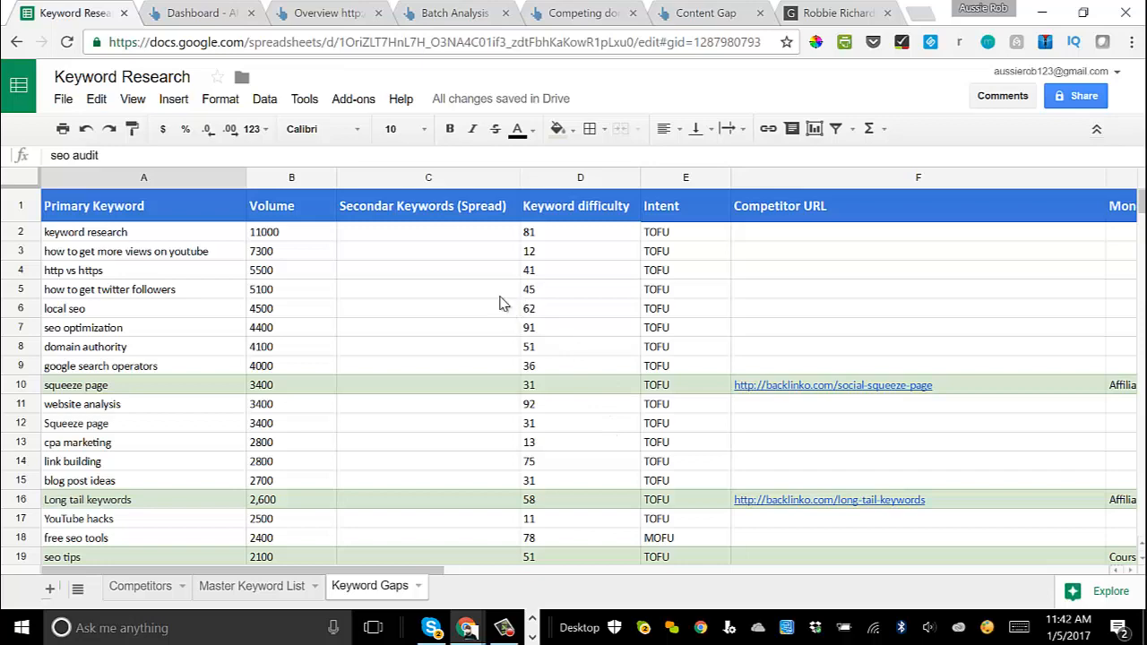
Switch to Ahrefs and open the Top Pages report for the competitor blog loaded in Site Explorer
{"action": "left_click", "coordinate": [203, 13]}
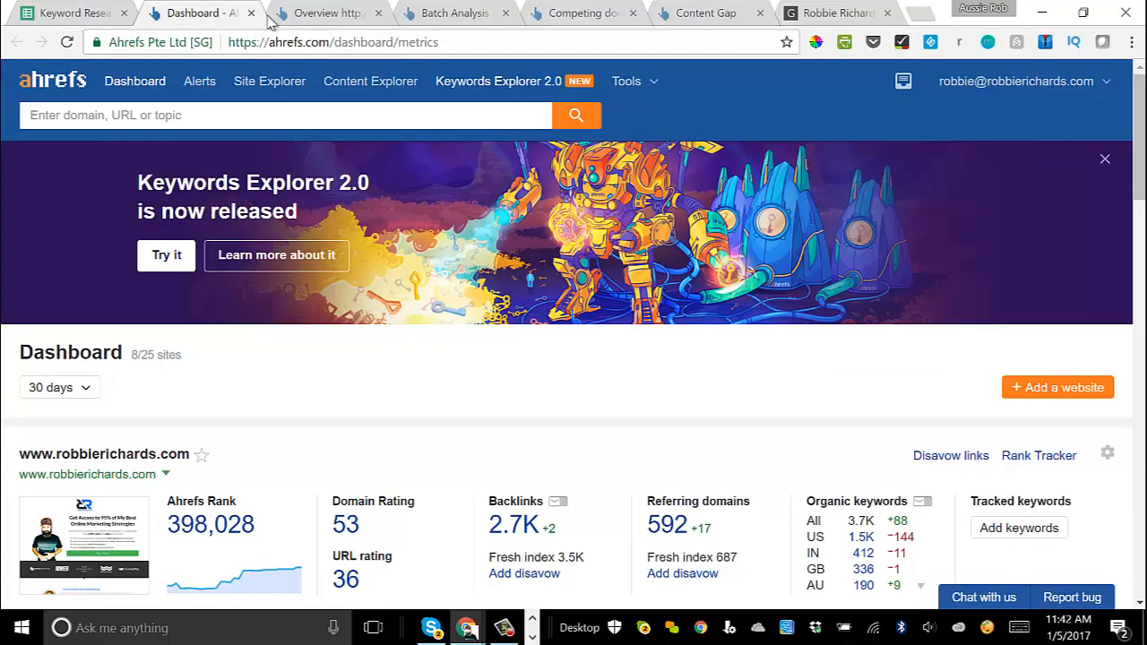
{"action": "left_click", "coordinate": [305, 15]}
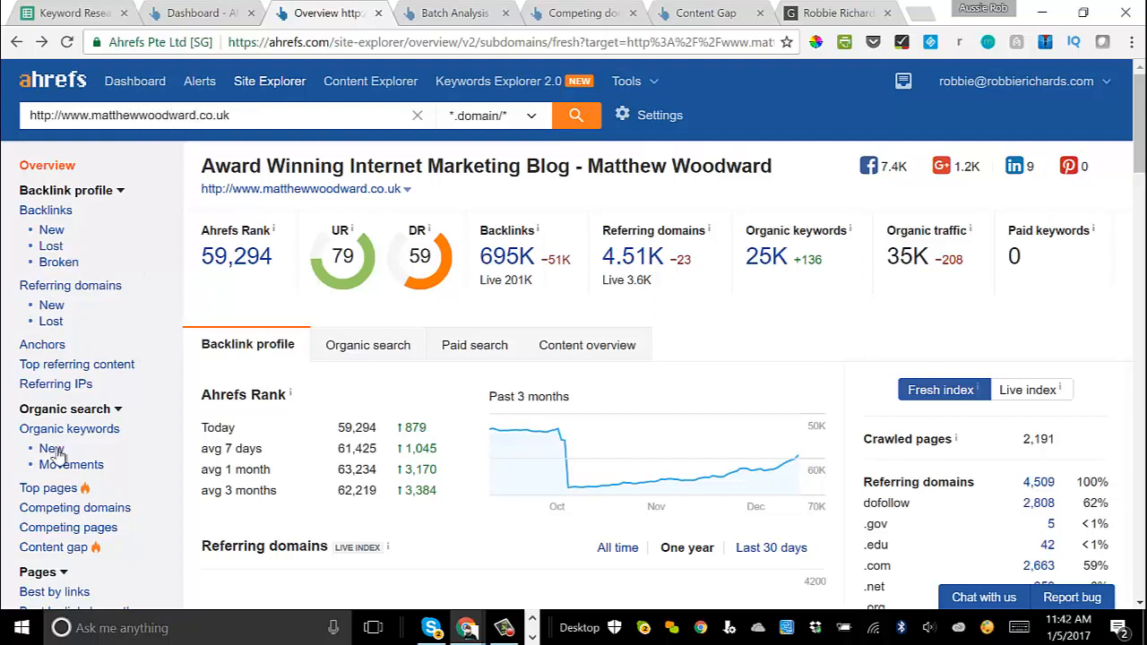
{"action": "left_click", "coordinate": [51, 491]}
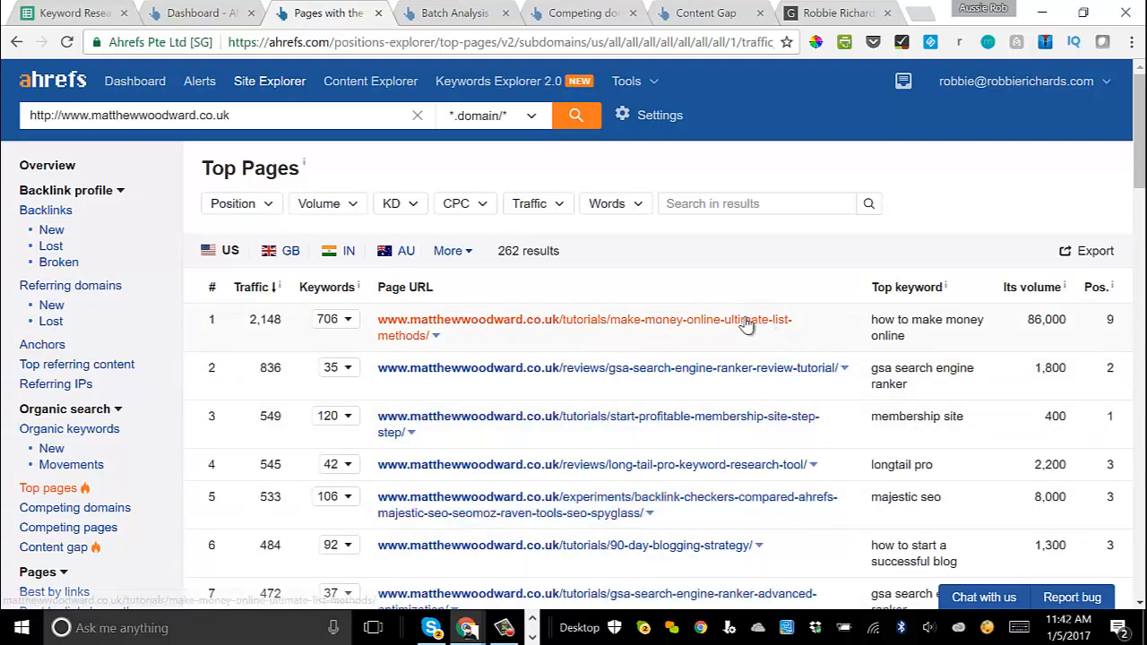
{"action": "scroll", "coordinate": [1000, 345], "scroll_direction": "down", "scroll_amount": 1}
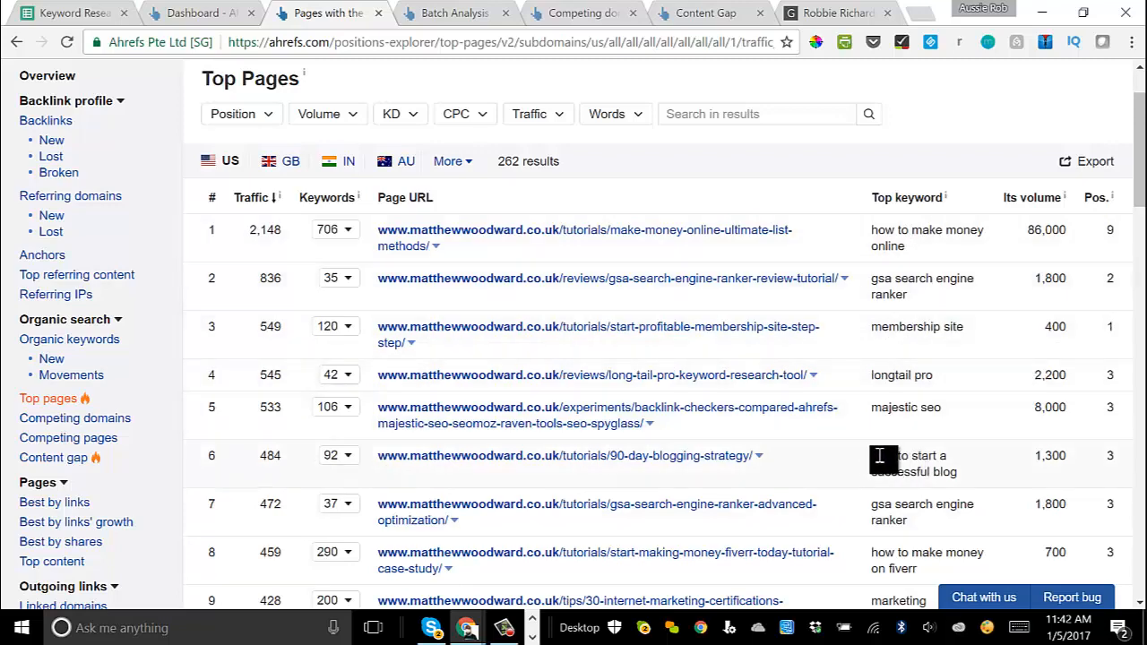
Return to the Keyword Gaps sheet and check the volume of the keyword how to start a successful blog
{"action": "left_click", "coordinate": [50, 13]}
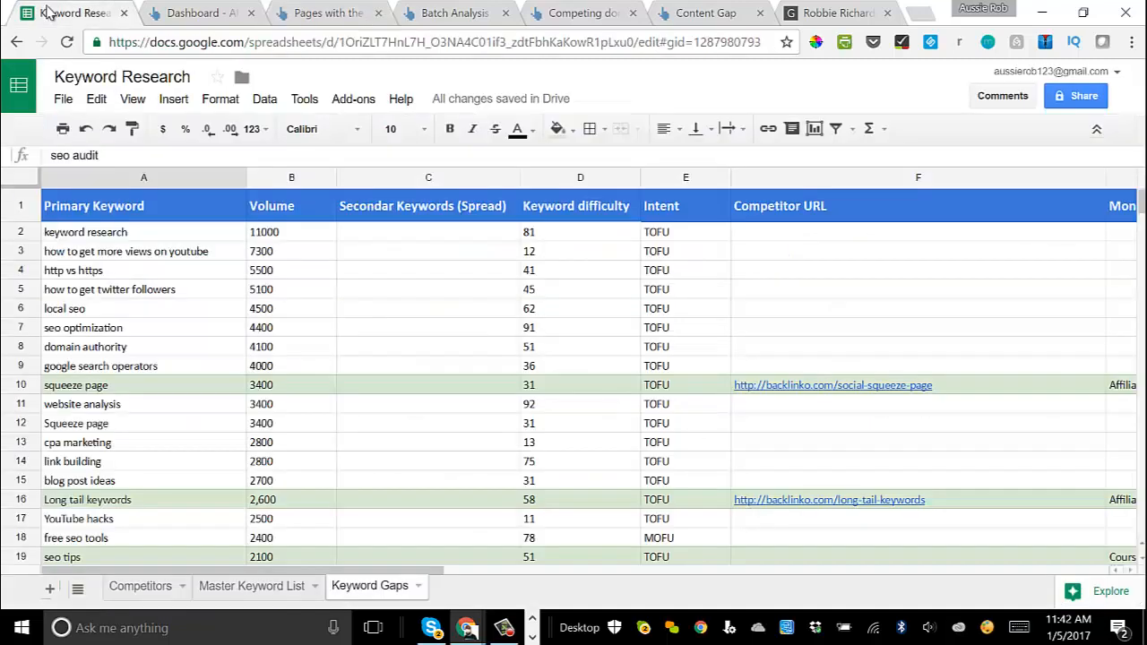
{"action": "scroll", "coordinate": [99, 404], "scroll_direction": "down", "scroll_amount": 5}
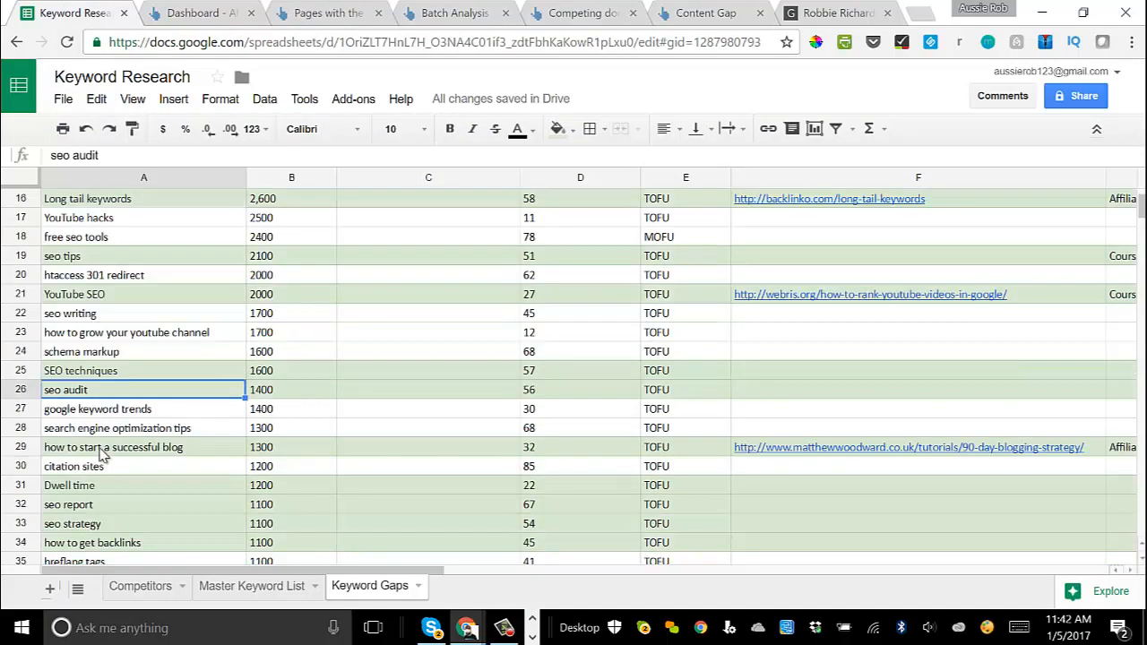
{"action": "left_click", "coordinate": [102, 454]}
{"action": "left_click", "coordinate": [296, 457]}
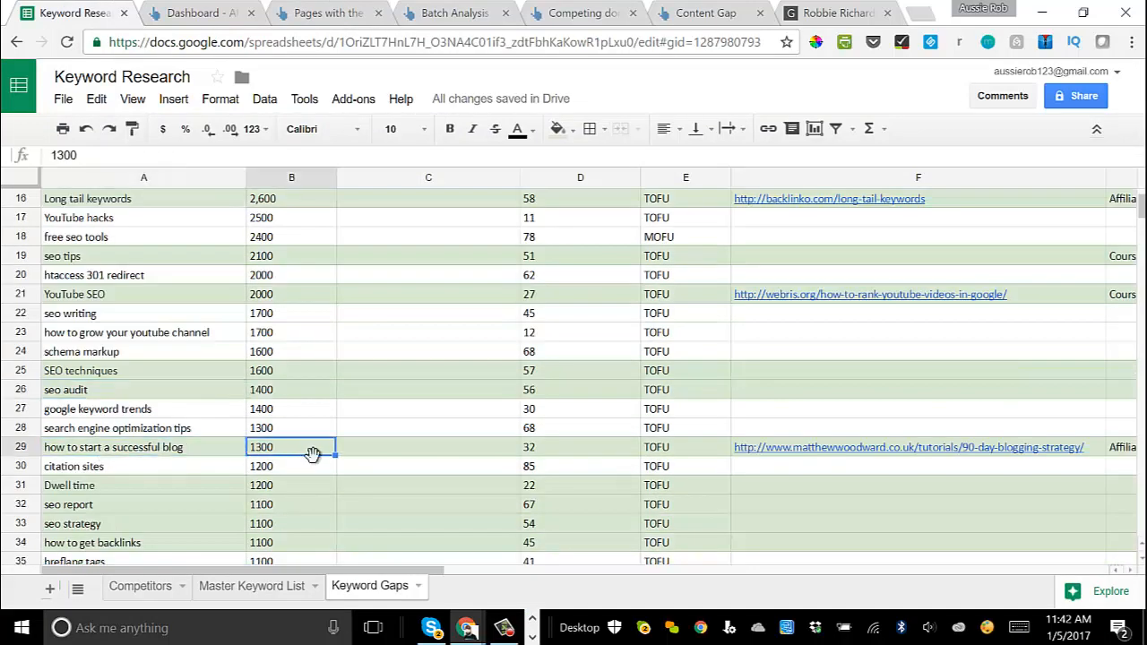
In the Ahrefs Top Pages report, expand the keywords of the 90-day-blogging-strategy page and examine its secondary keyword variations
{"action": "left_click", "coordinate": [376, 13]}
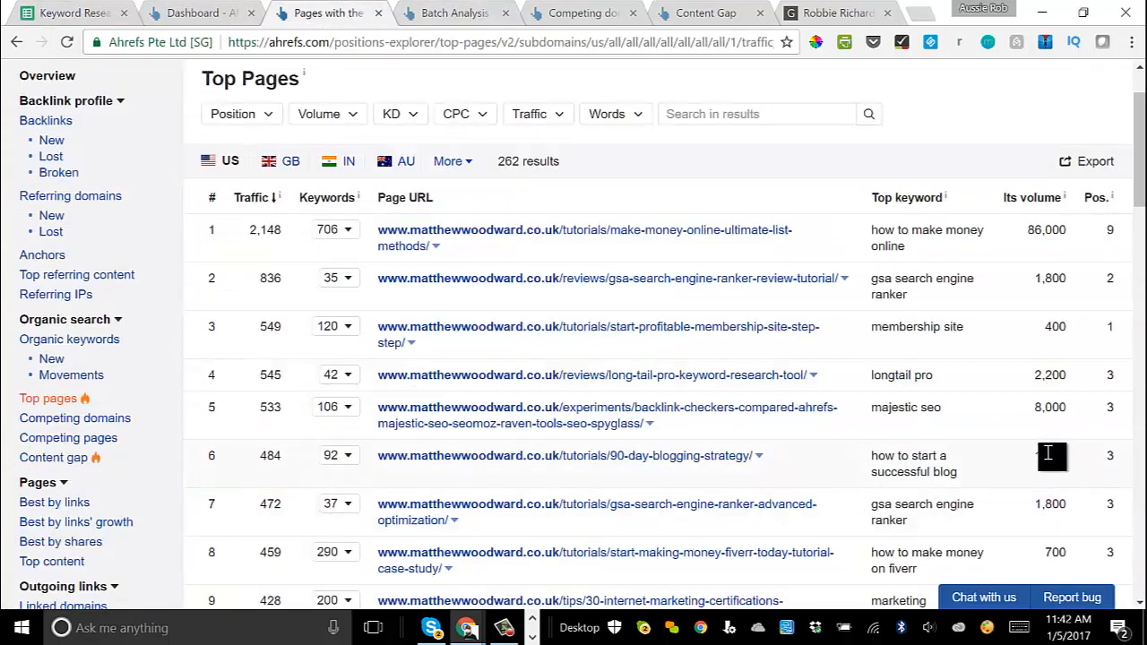
{"action": "left_click", "coordinate": [348, 457]}
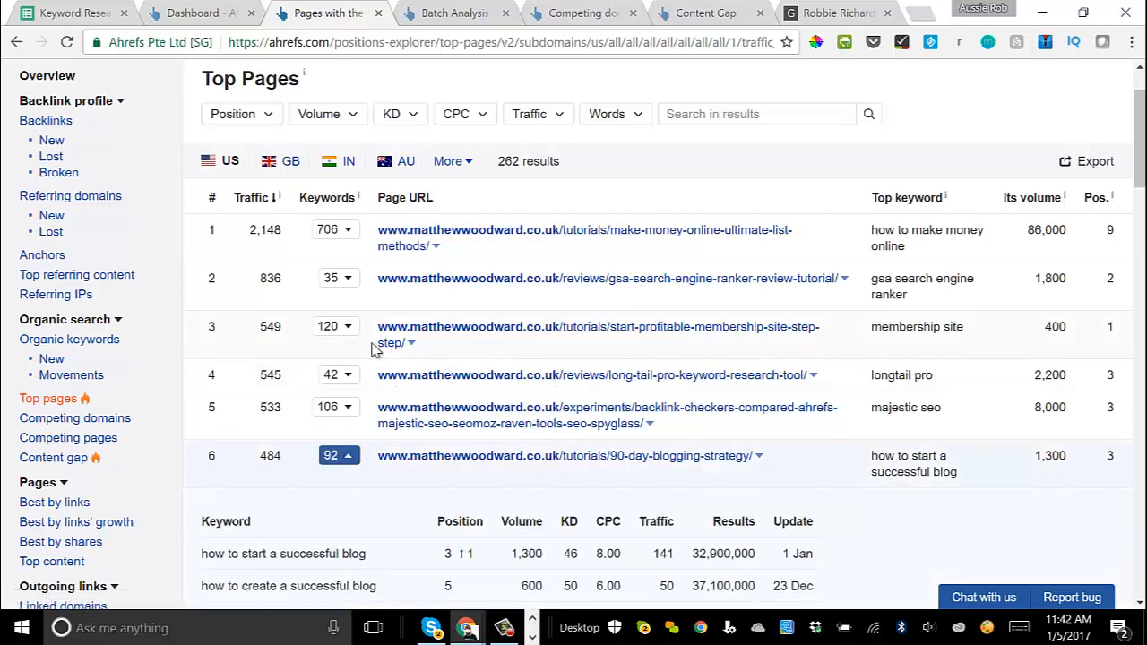
{"action": "scroll", "coordinate": [375, 350], "scroll_direction": "down", "scroll_amount": 2}
{"action": "scroll", "coordinate": [333, 341], "scroll_direction": "down", "scroll_amount": 2}
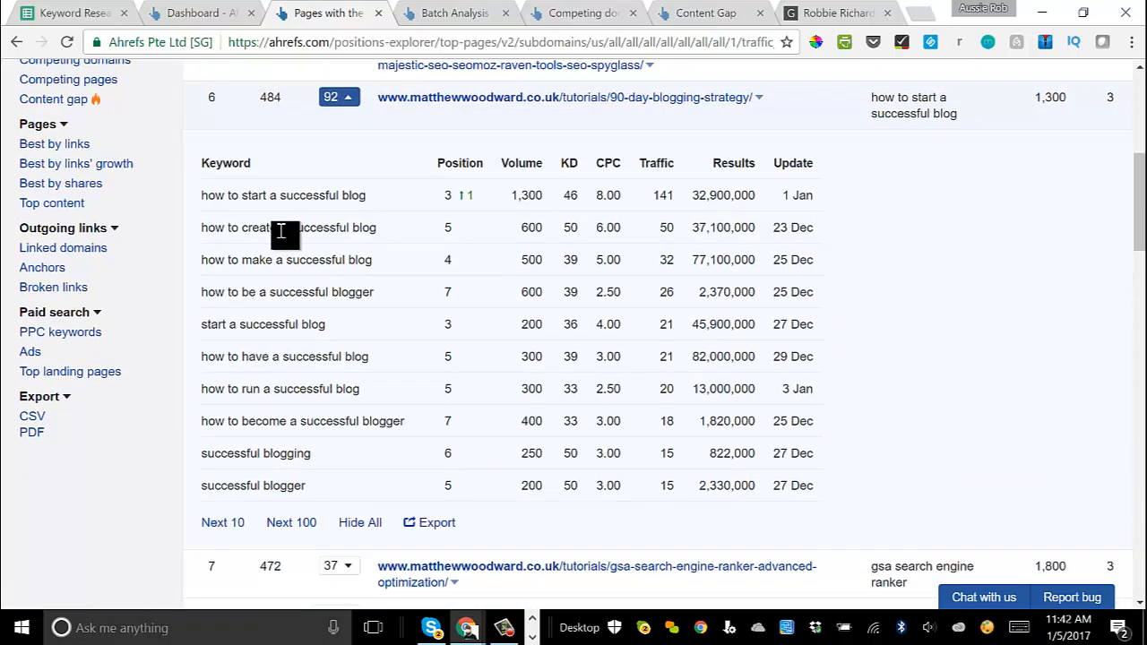
{"action": "scroll", "coordinate": [302, 233], "scroll_direction": "up", "scroll_amount": 1}
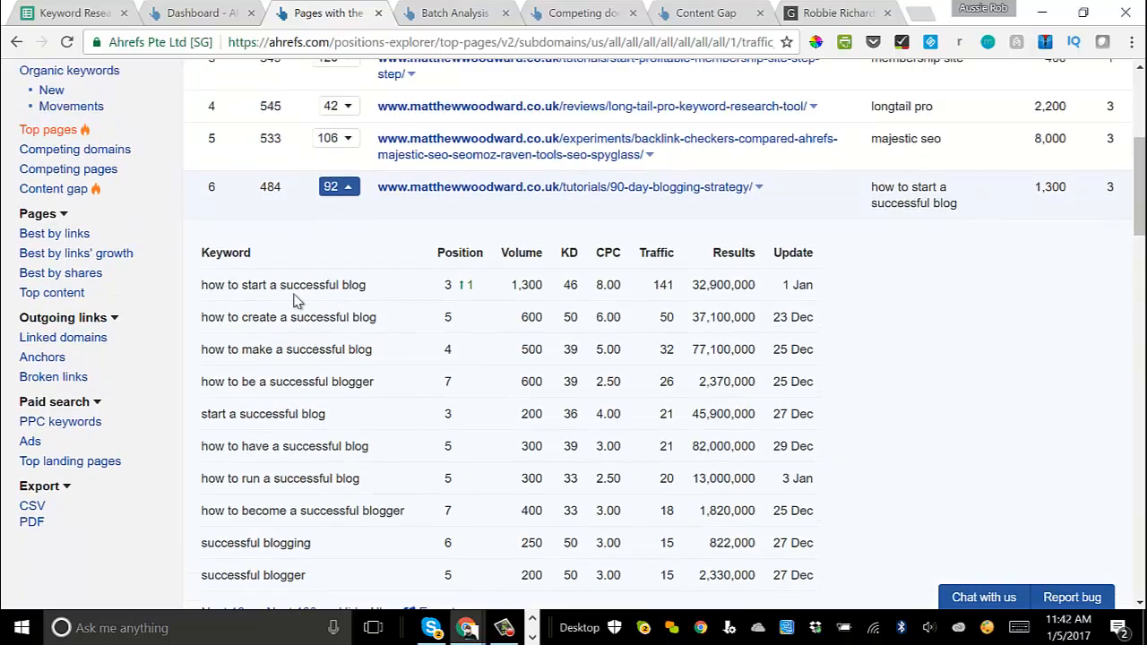
{"action": "scroll", "coordinate": [337, 376], "scroll_direction": "down", "scroll_amount": 1}
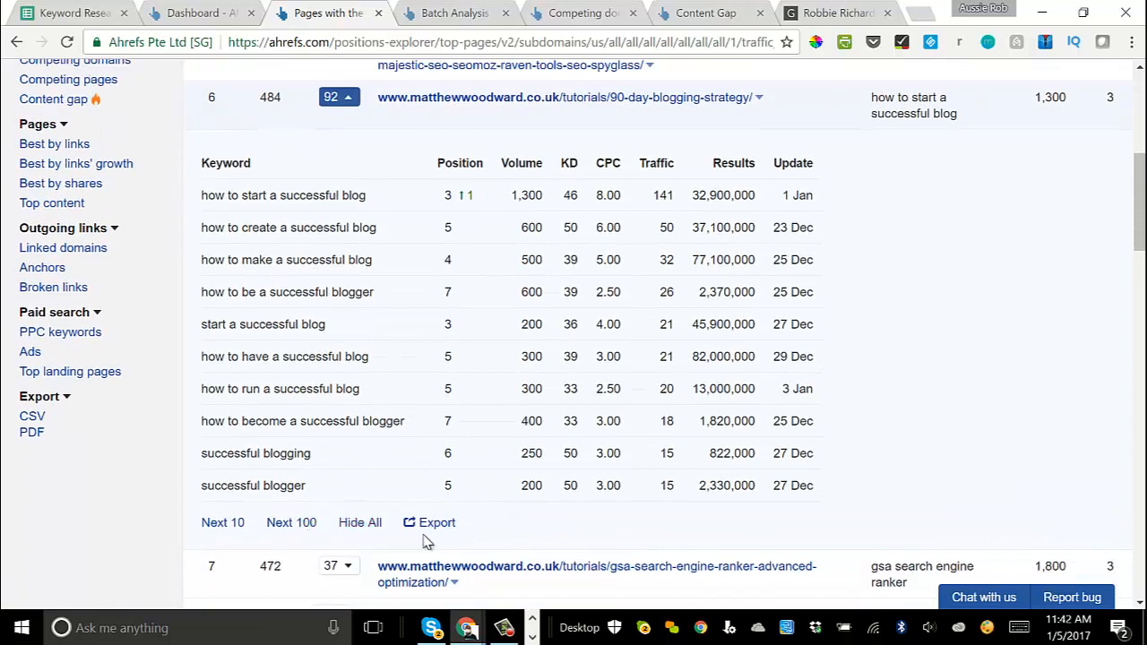
Open the competitor's 90-day-blogging-strategy article from the Top Pages report and examine its content and section headings
{"action": "left_click", "coordinate": [93, 16]}
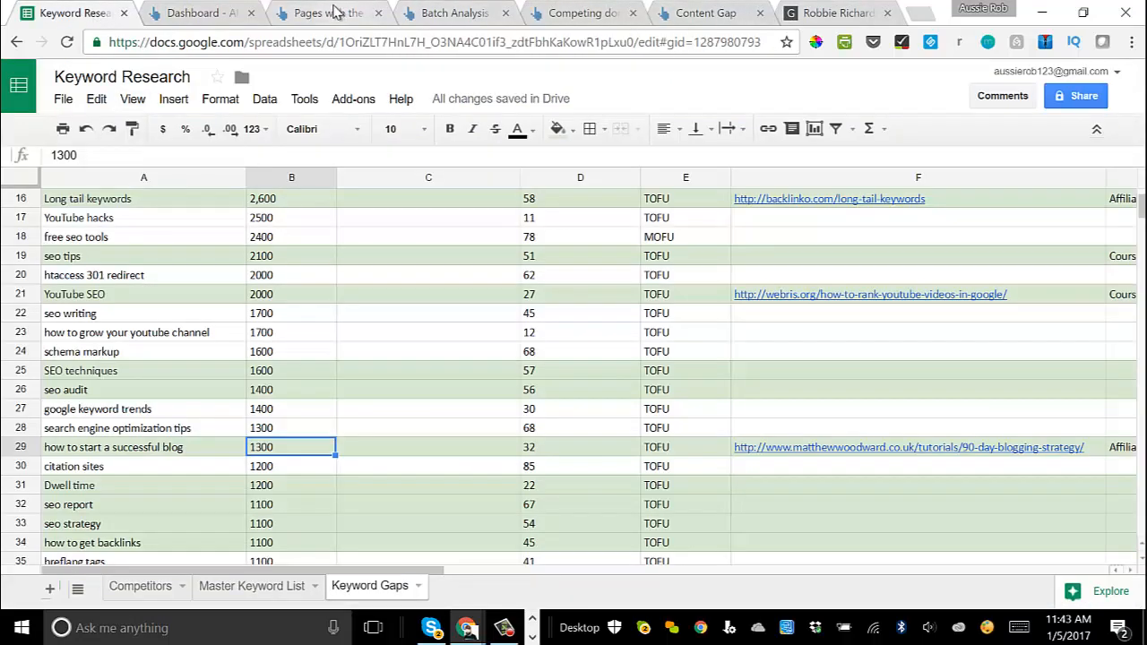
{"action": "left_click", "coordinate": [331, 13]}
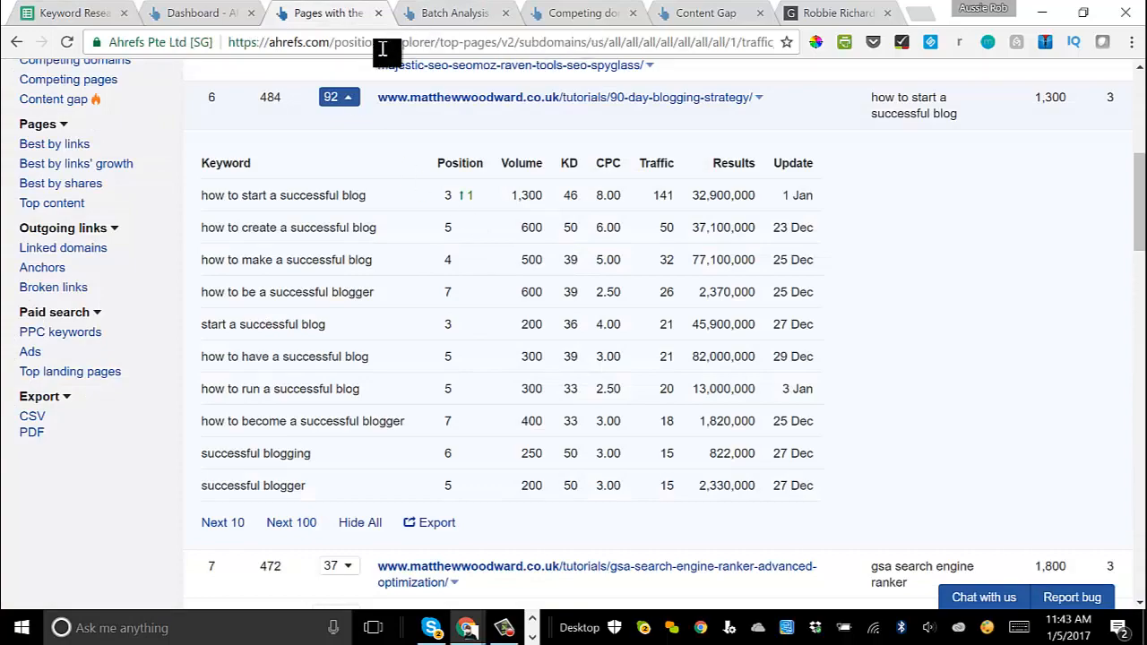
{"action": "left_click", "coordinate": [491, 99]}
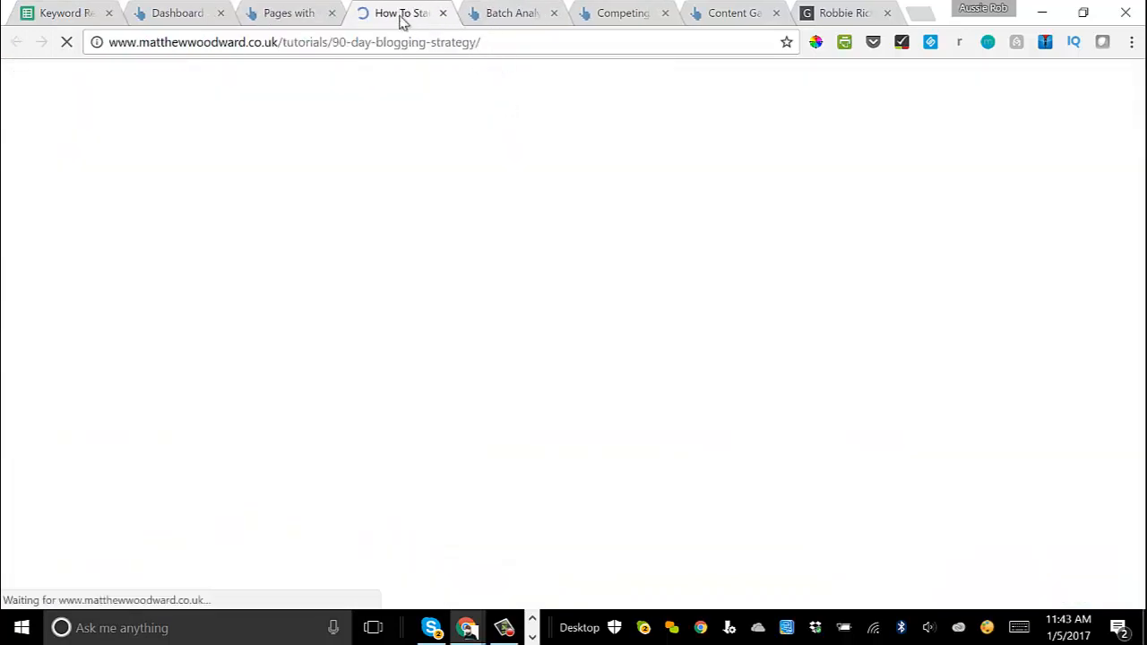
{"action": "scroll", "coordinate": [419, 417], "scroll_direction": "down", "scroll_amount": 10}
{"action": "scroll", "coordinate": [421, 418], "scroll_direction": "down", "scroll_amount": 3}
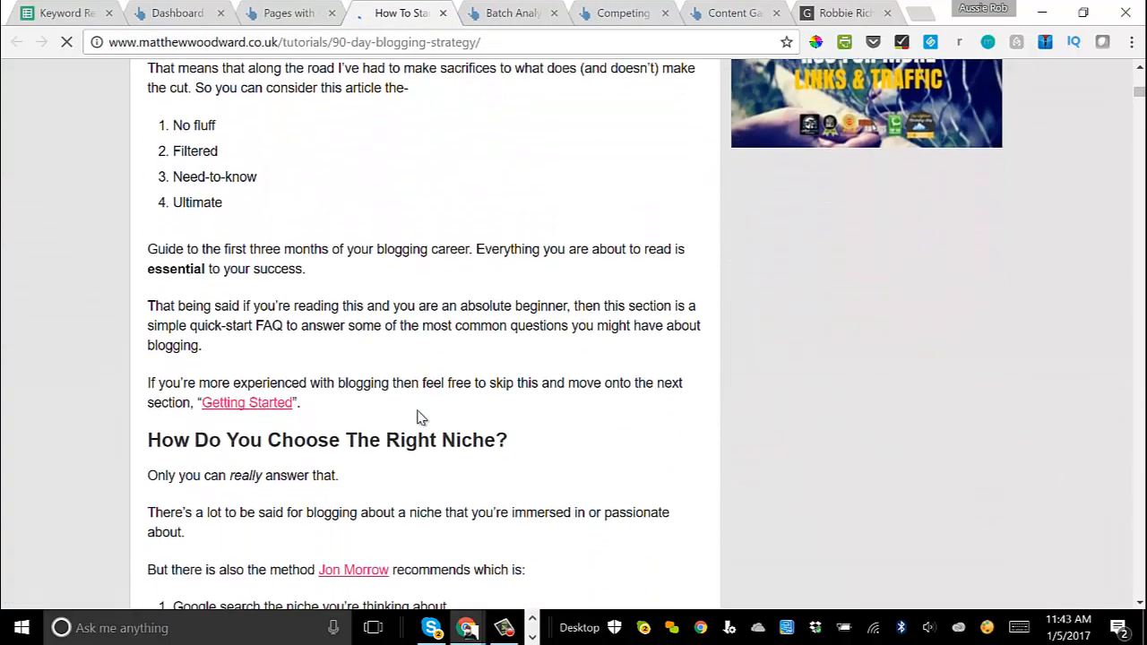
{"action": "scroll", "coordinate": [421, 417], "scroll_direction": "up", "scroll_amount": 3}
{"action": "scroll", "coordinate": [421, 418], "scroll_direction": "down", "scroll_amount": 1}
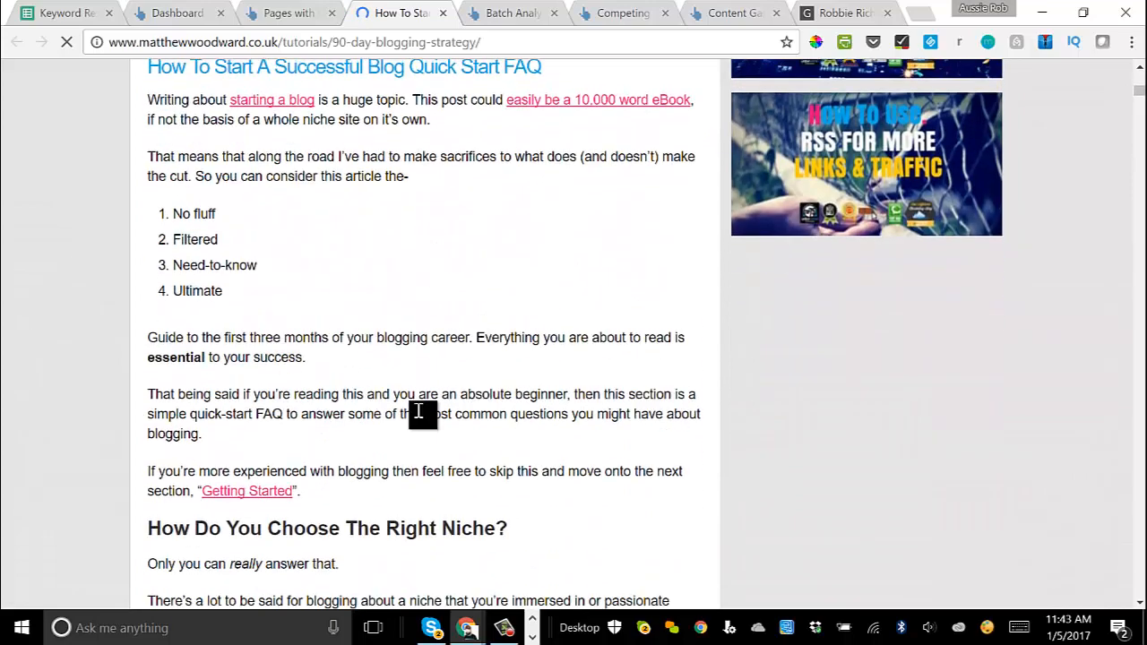
{"action": "scroll", "coordinate": [421, 415], "scroll_direction": "up", "scroll_amount": 2}
{"action": "scroll", "coordinate": [421, 417], "scroll_direction": "down", "scroll_amount": 3}
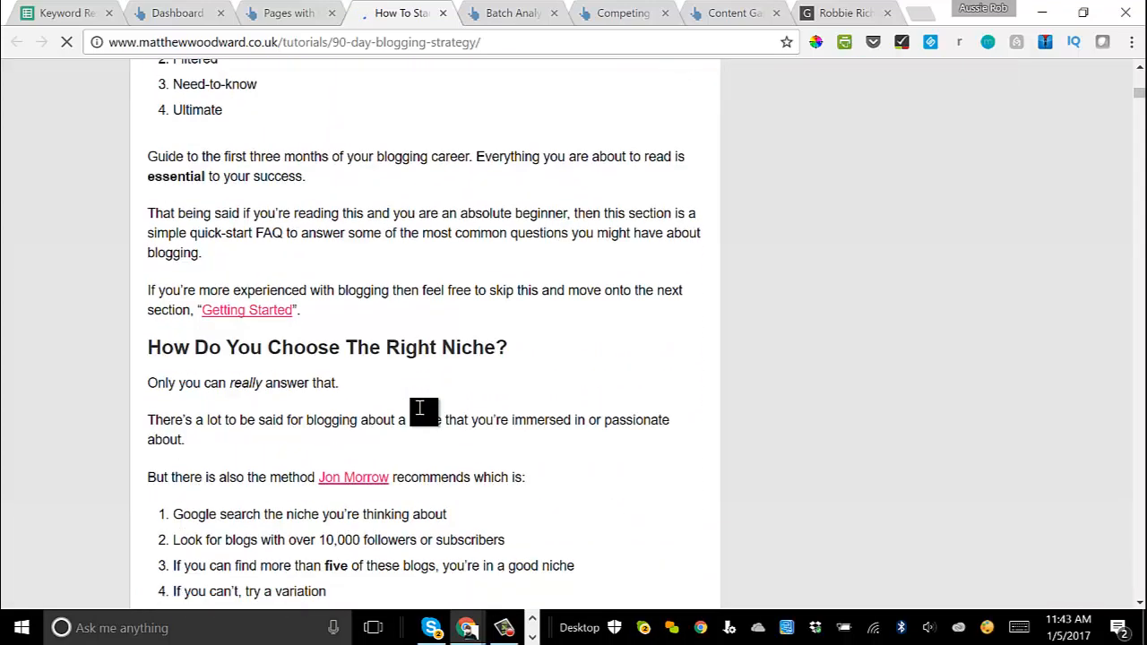
{"action": "scroll", "coordinate": [319, 228], "scroll_direction": "down", "scroll_amount": 4}
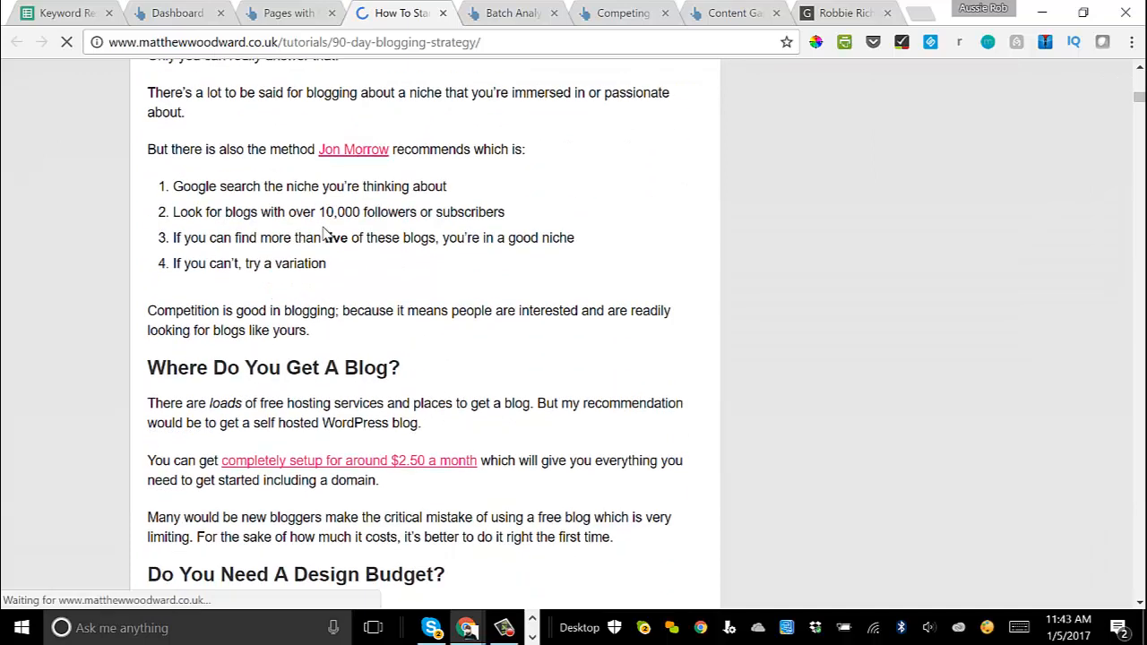
Go back to the Keyword Gaps sheet and review its column headings and the keyword list from the first row
{"action": "left_click", "coordinate": [75, 14]}
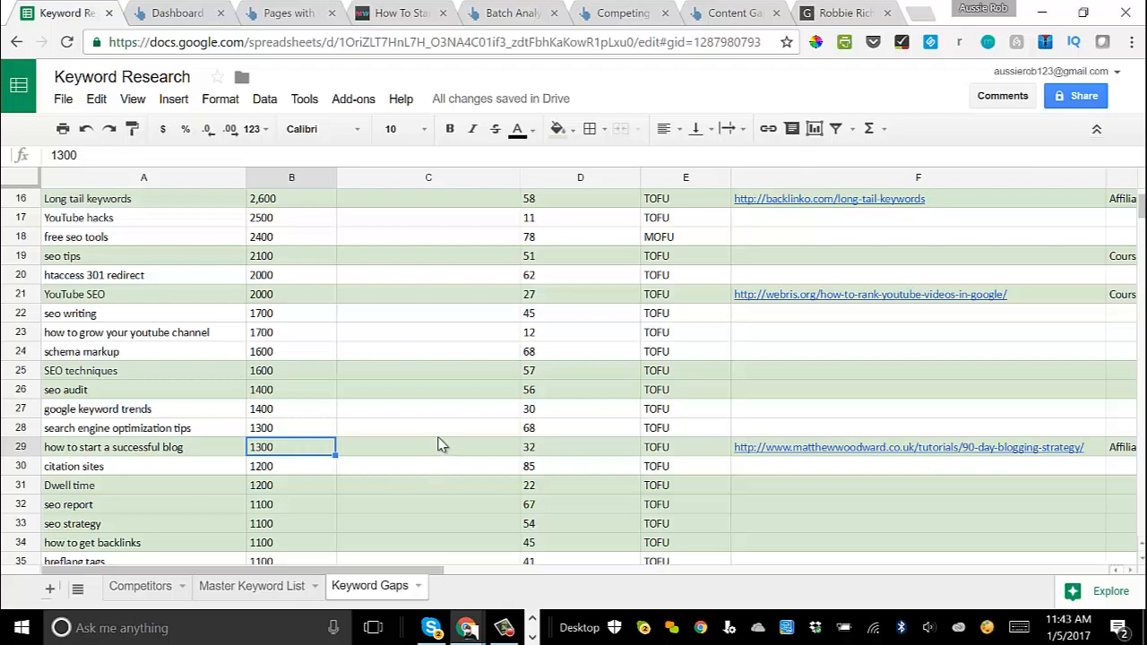
{"action": "scroll", "coordinate": [436, 444], "scroll_direction": "up", "scroll_amount": 1}
{"action": "scroll", "coordinate": [436, 443], "scroll_direction": "up", "scroll_amount": 2}
{"action": "scroll", "coordinate": [399, 256], "scroll_direction": "up", "scroll_amount": 2}
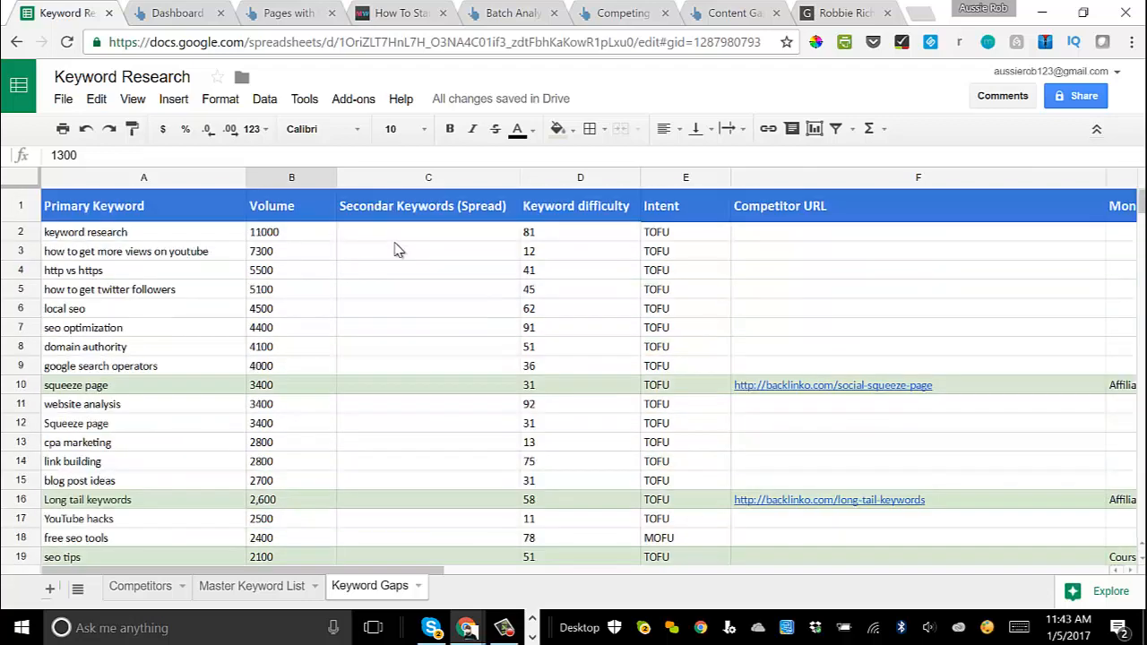
{"action": "scroll", "coordinate": [395, 287], "scroll_direction": "down", "scroll_amount": 2}
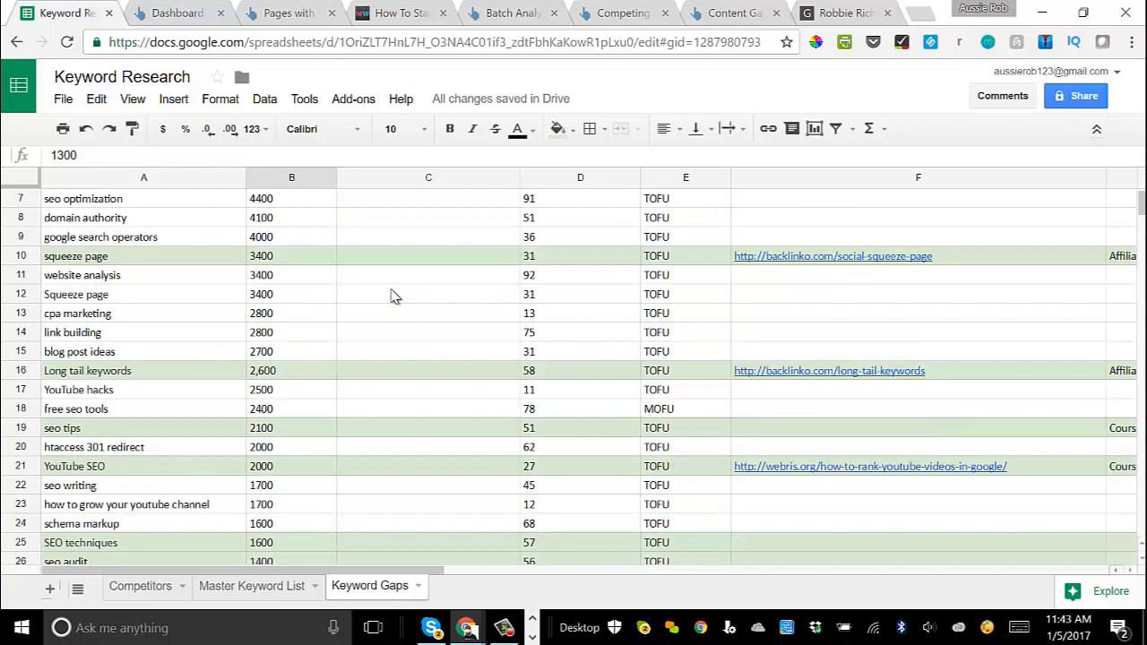